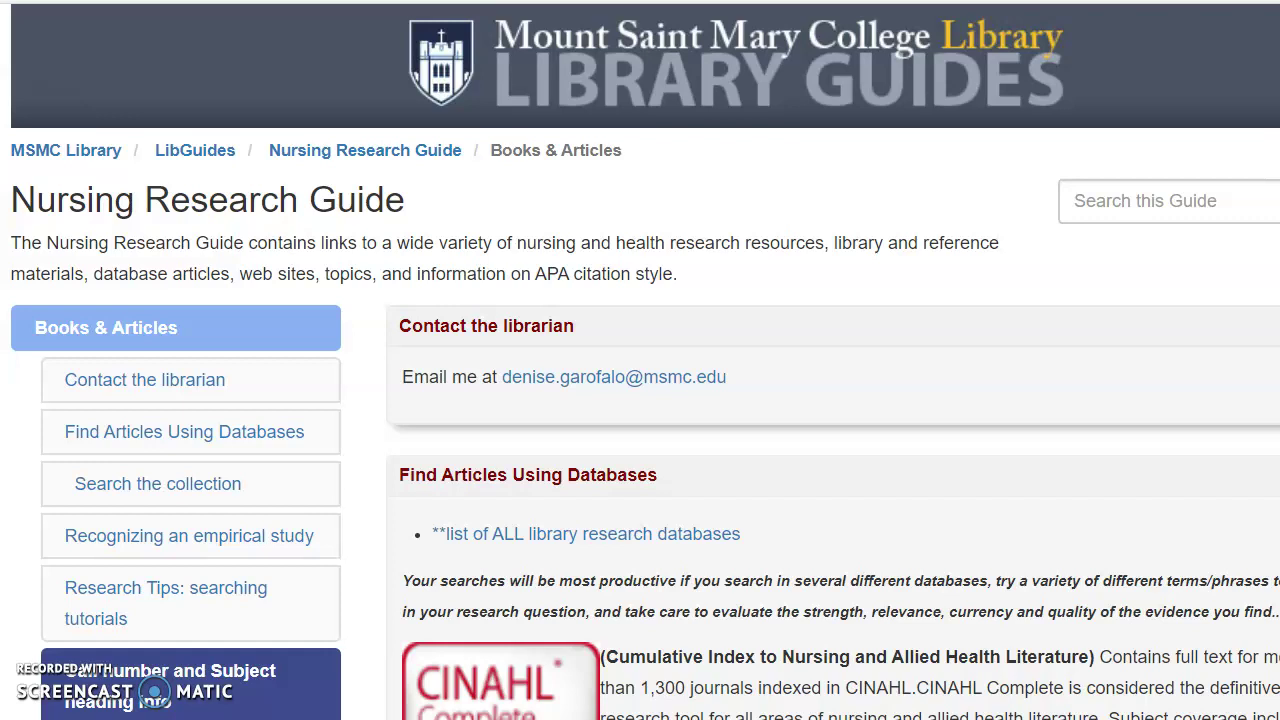
Find ProQuest Nursing and Allied Health in the LibGuides database list and open it
scroll(640, 400, "down", 2)
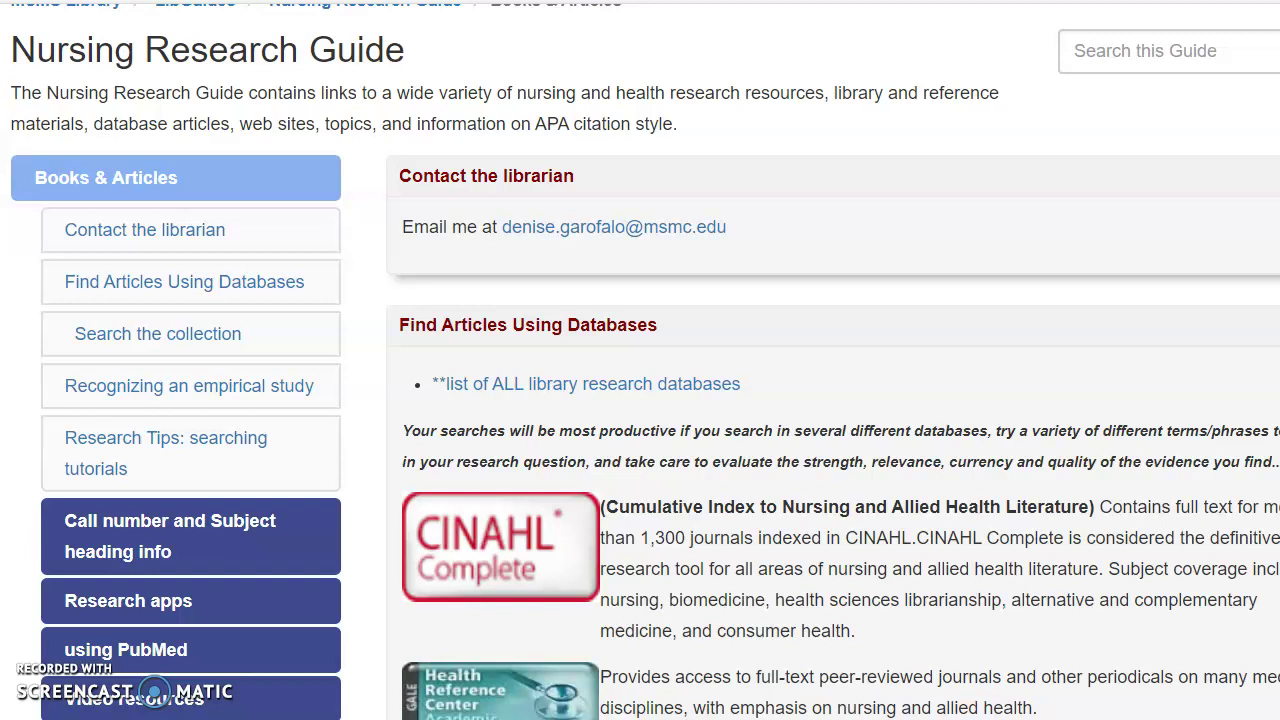
scroll(640, 400, "up", 2)
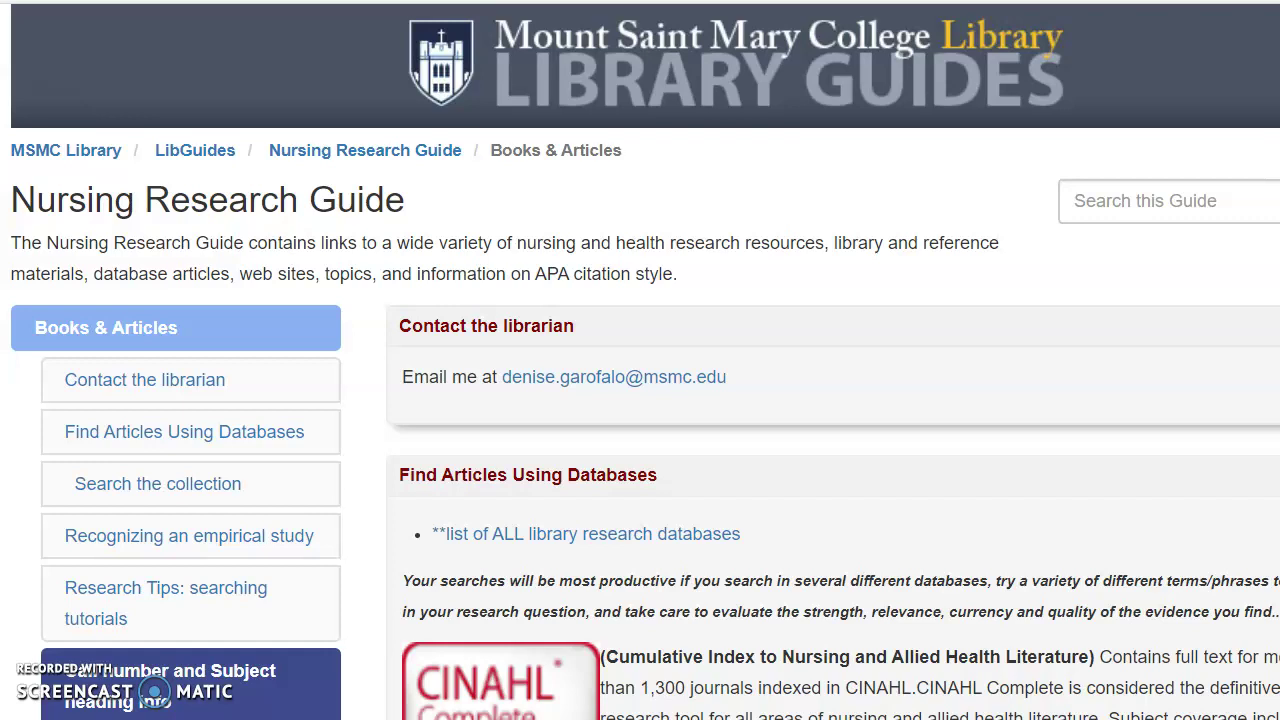
scroll(1130, 447, "down", 2)
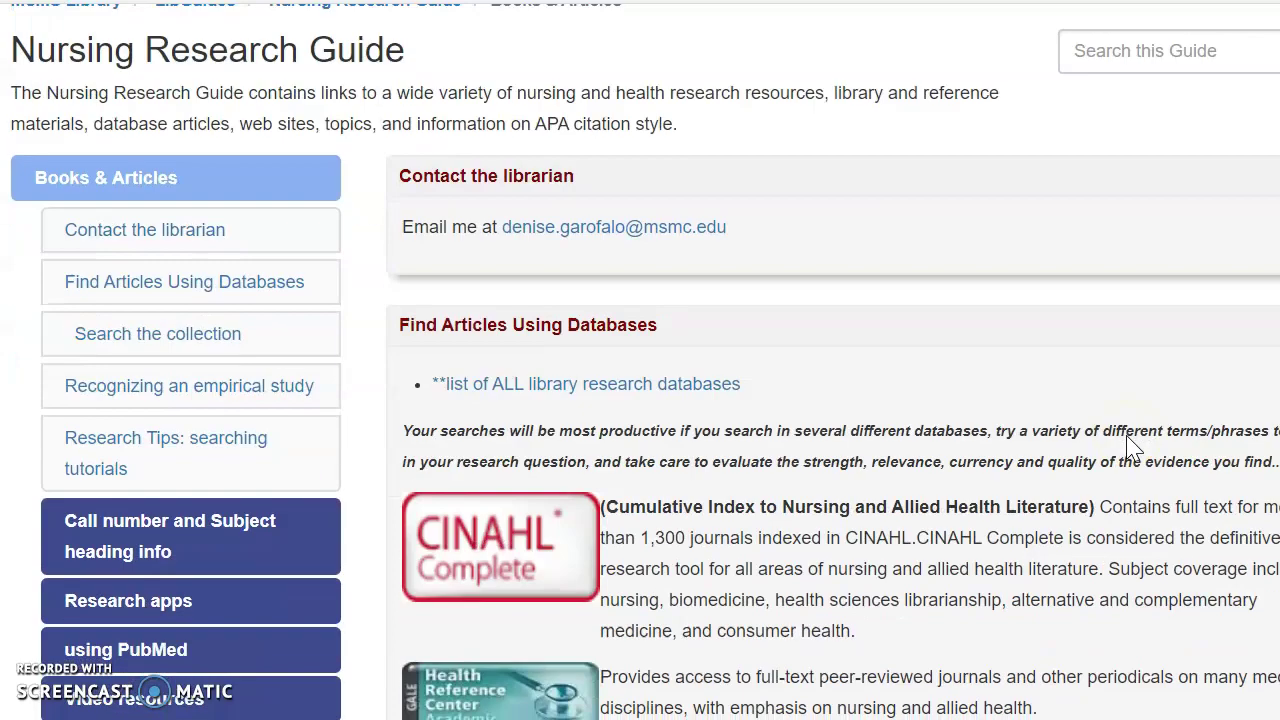
scroll(1130, 447, "down", 6)
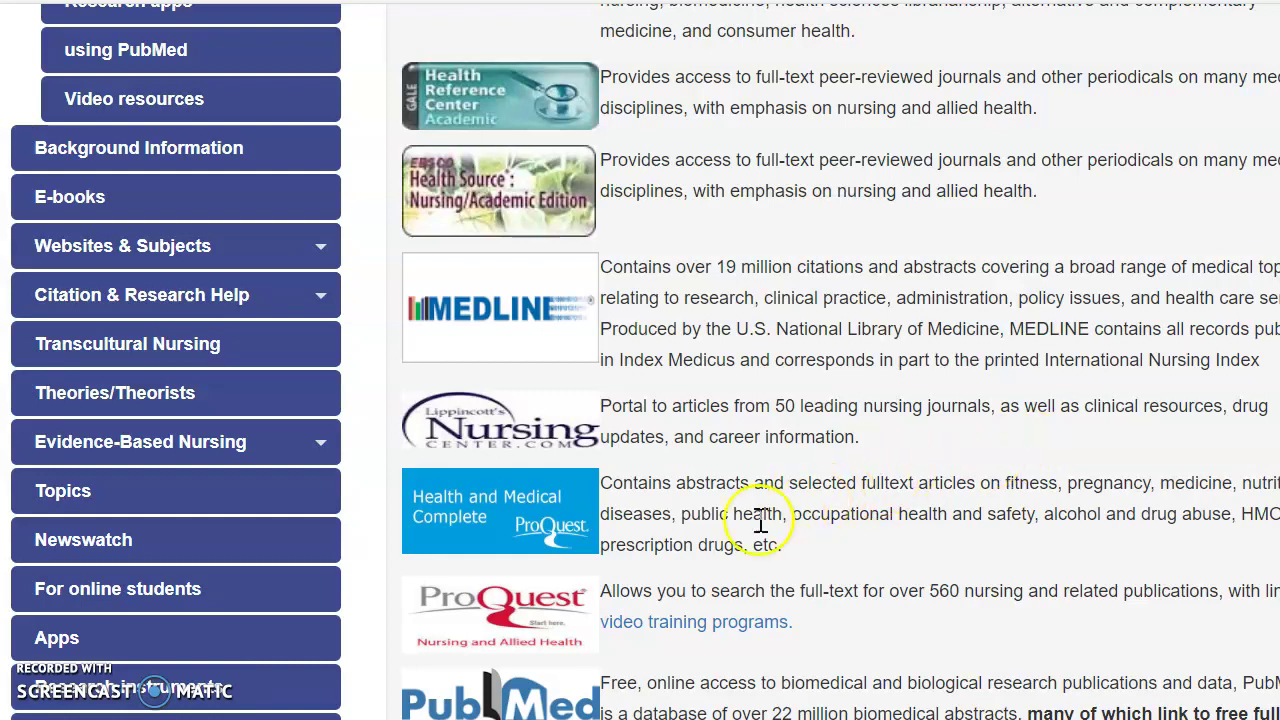
left_click(545, 620)
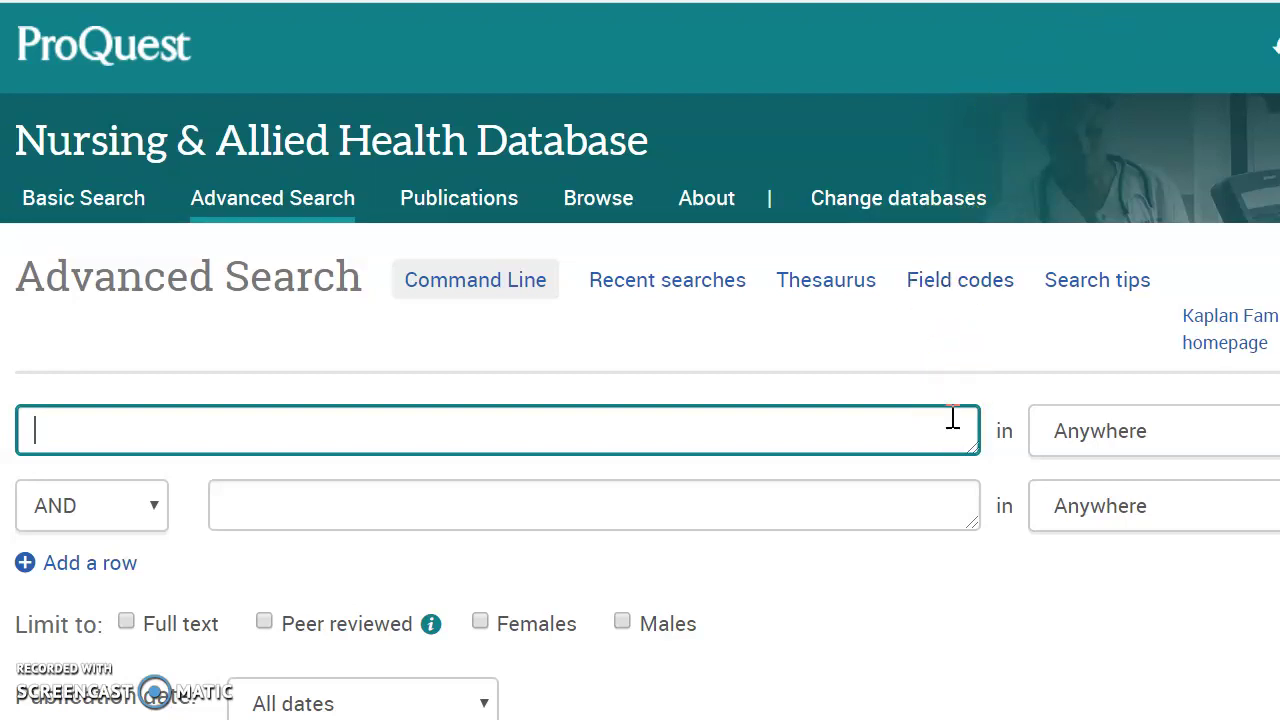
Tick Peer reviewed and set a specific publication date range from 2015 to 2020
scroll(952, 418, "down", 2)
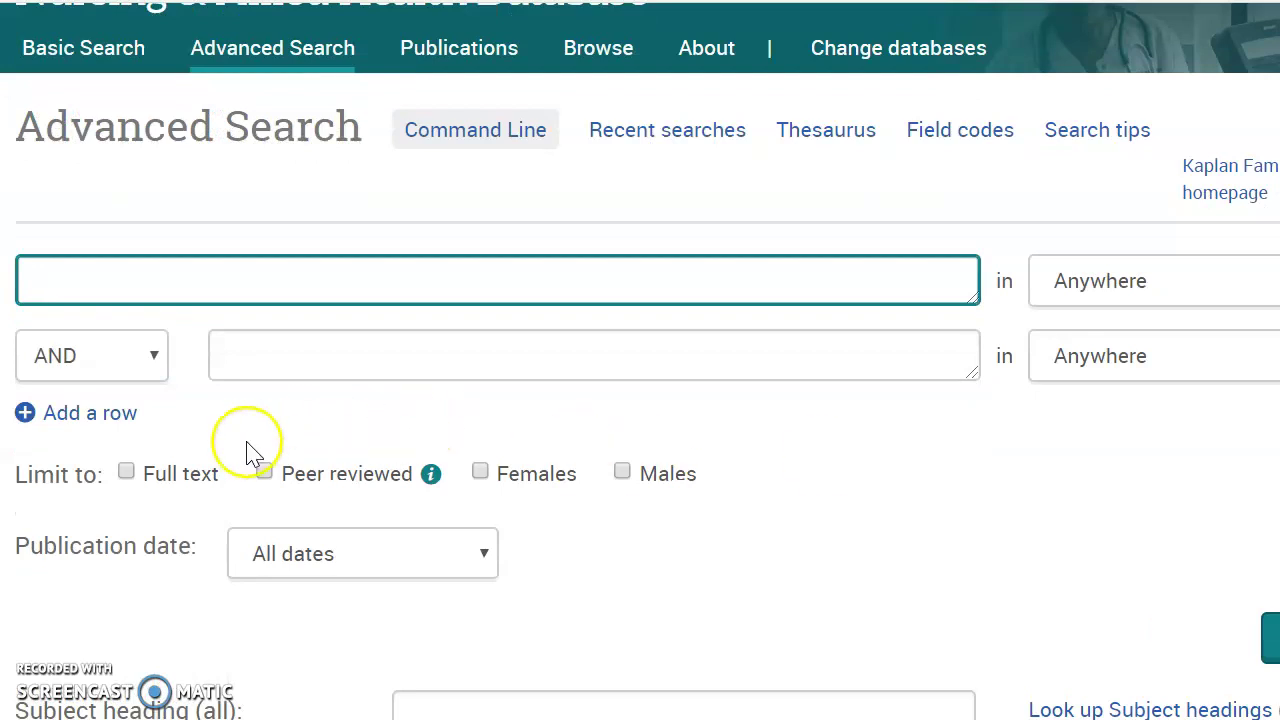
left_click(263, 472)
scroll(570, 555, "down", 2)
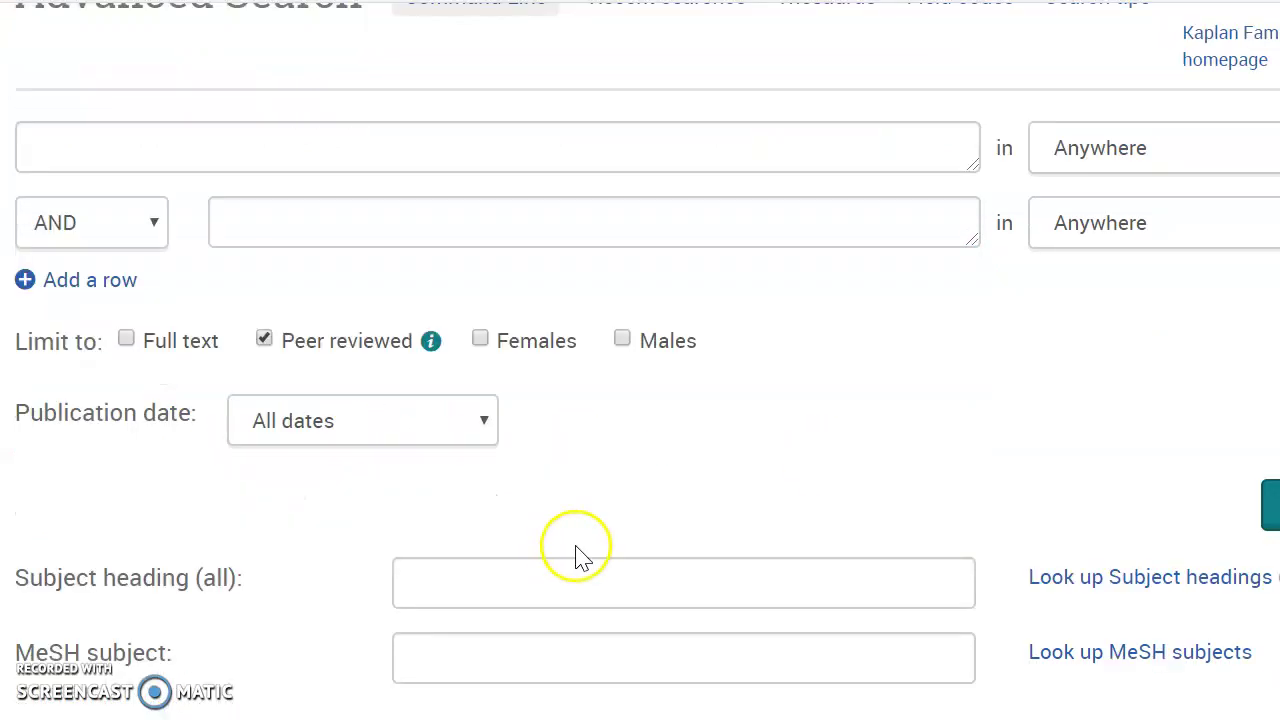
left_click(487, 414)
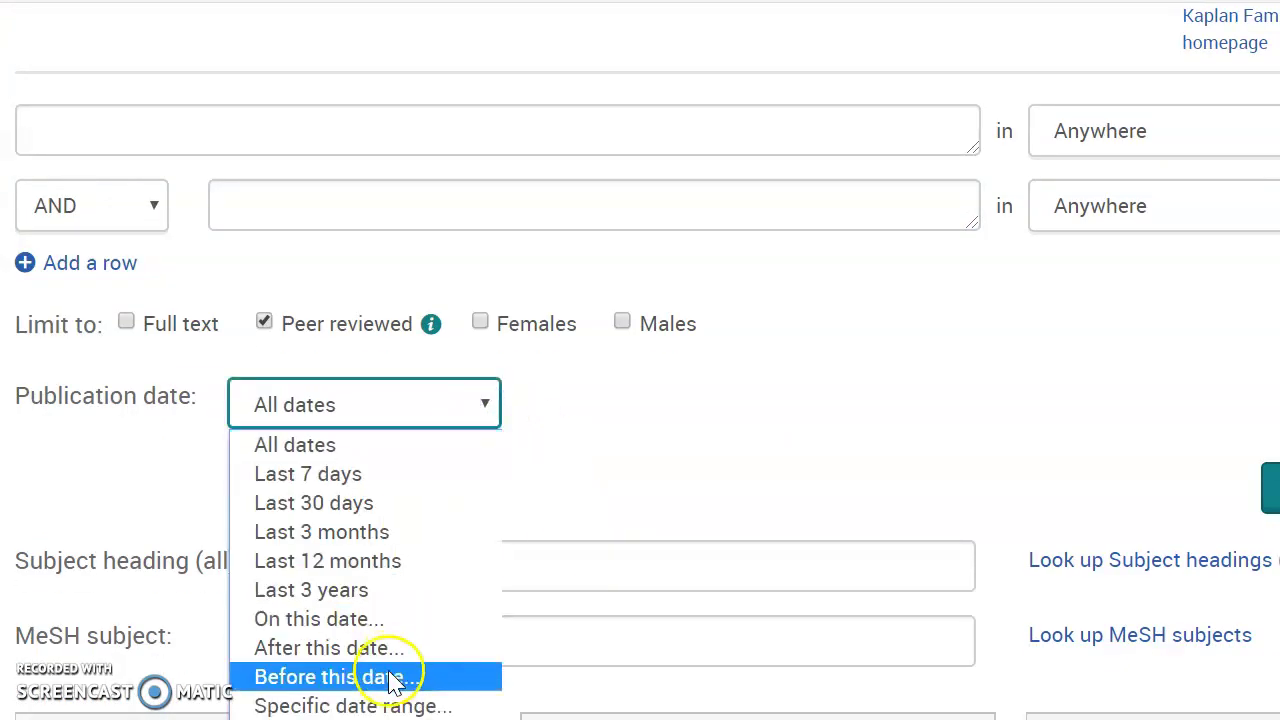
left_click(390, 705)
left_click(524, 516)
type("2015")
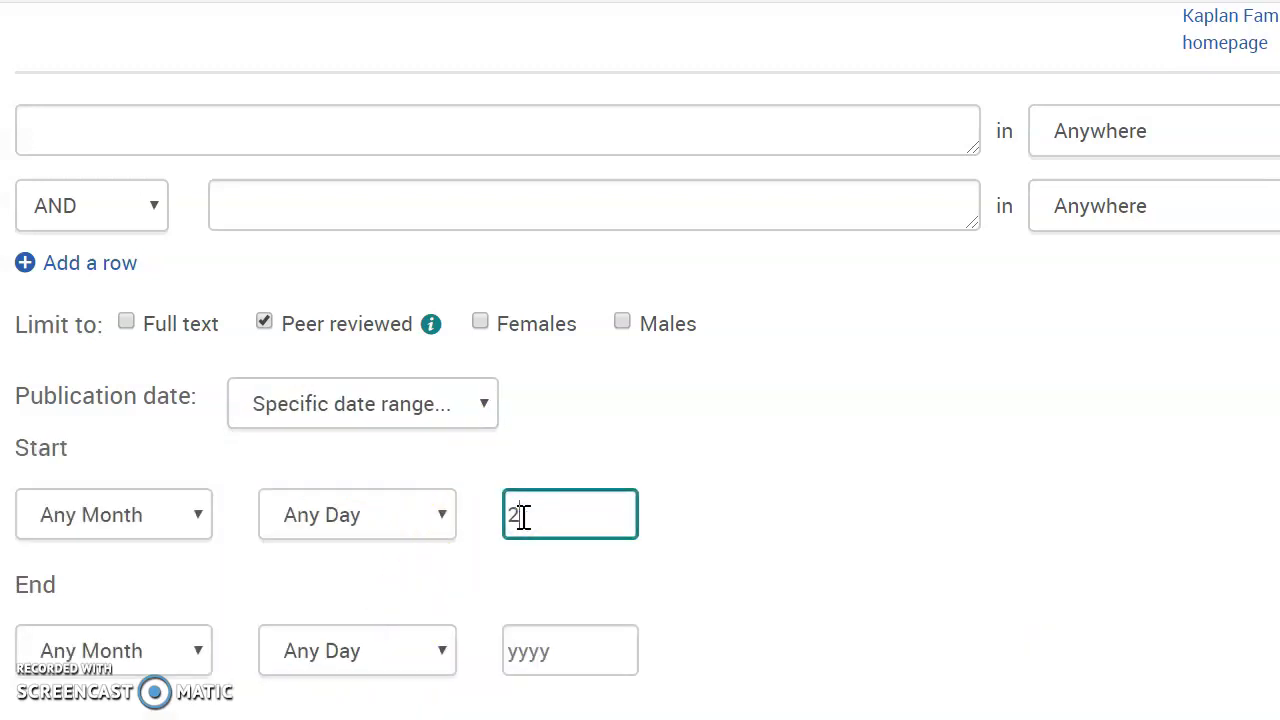
left_click(554, 651)
type("2020")
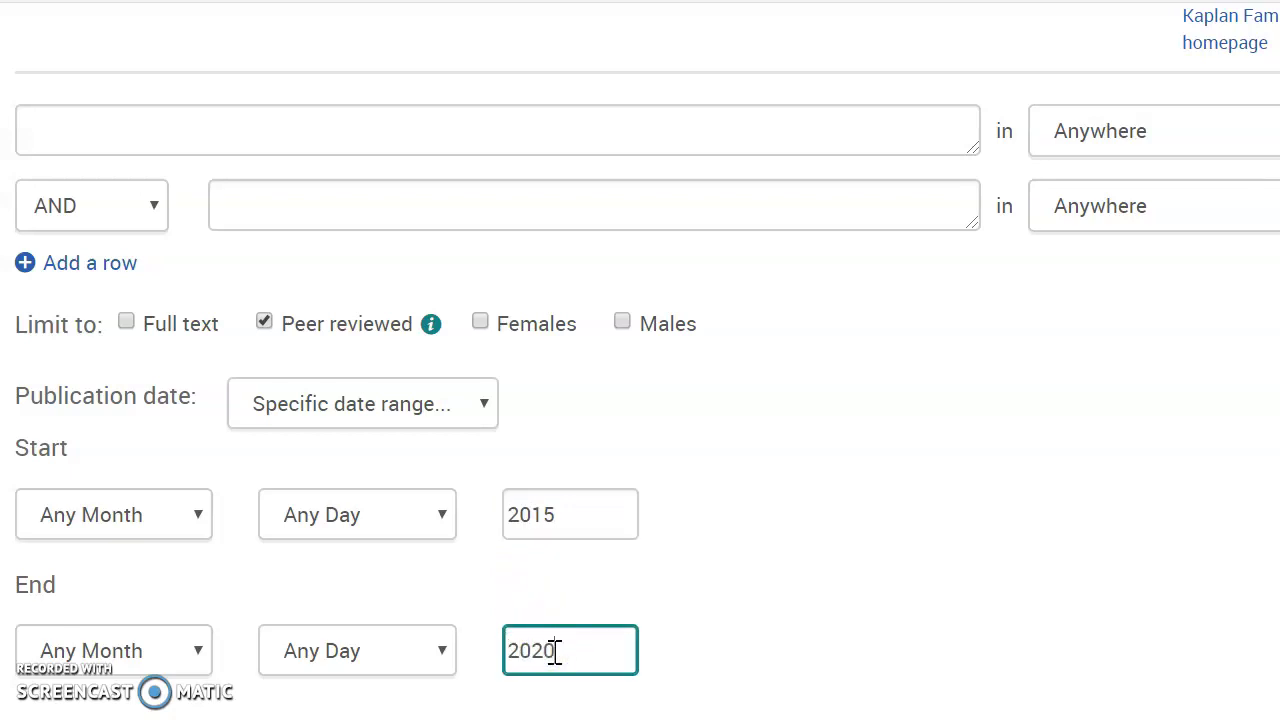
scroll(652, 558, "down", 3)
scroll(652, 558, "down", 3)
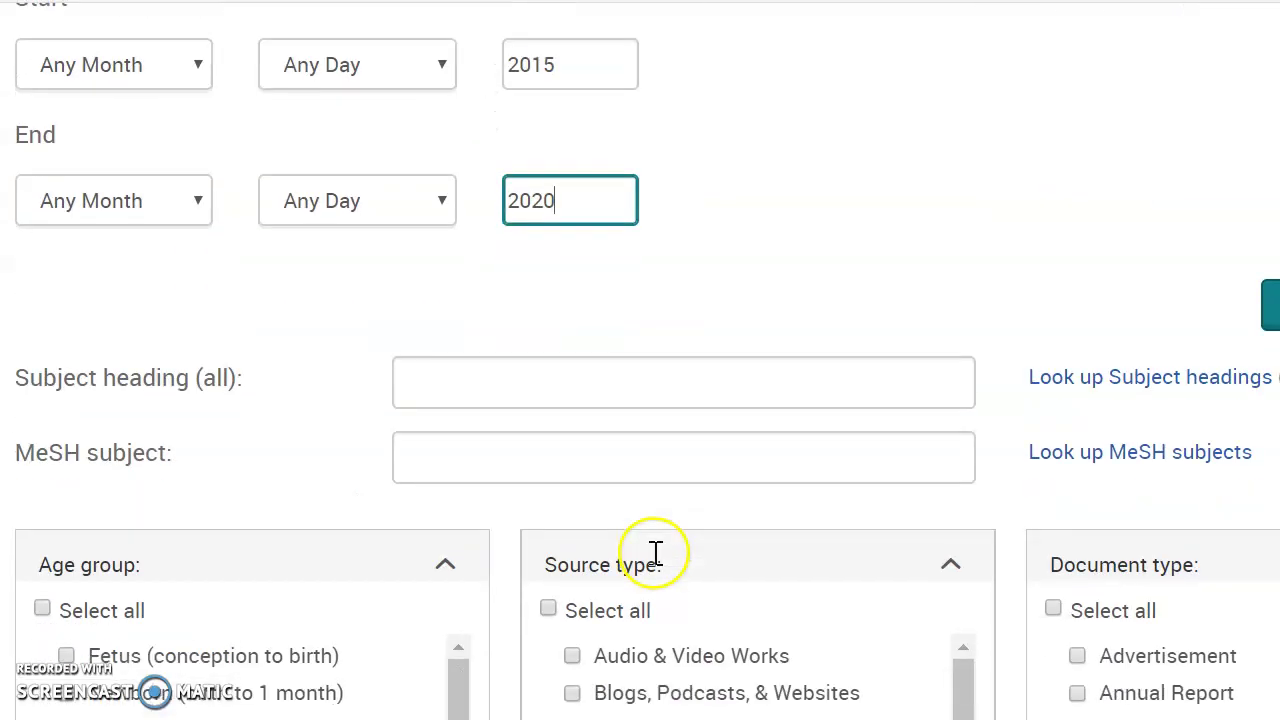
Check Scholarly Journals source type, Article document type and English language filters
scroll(654, 543, "down", 2)
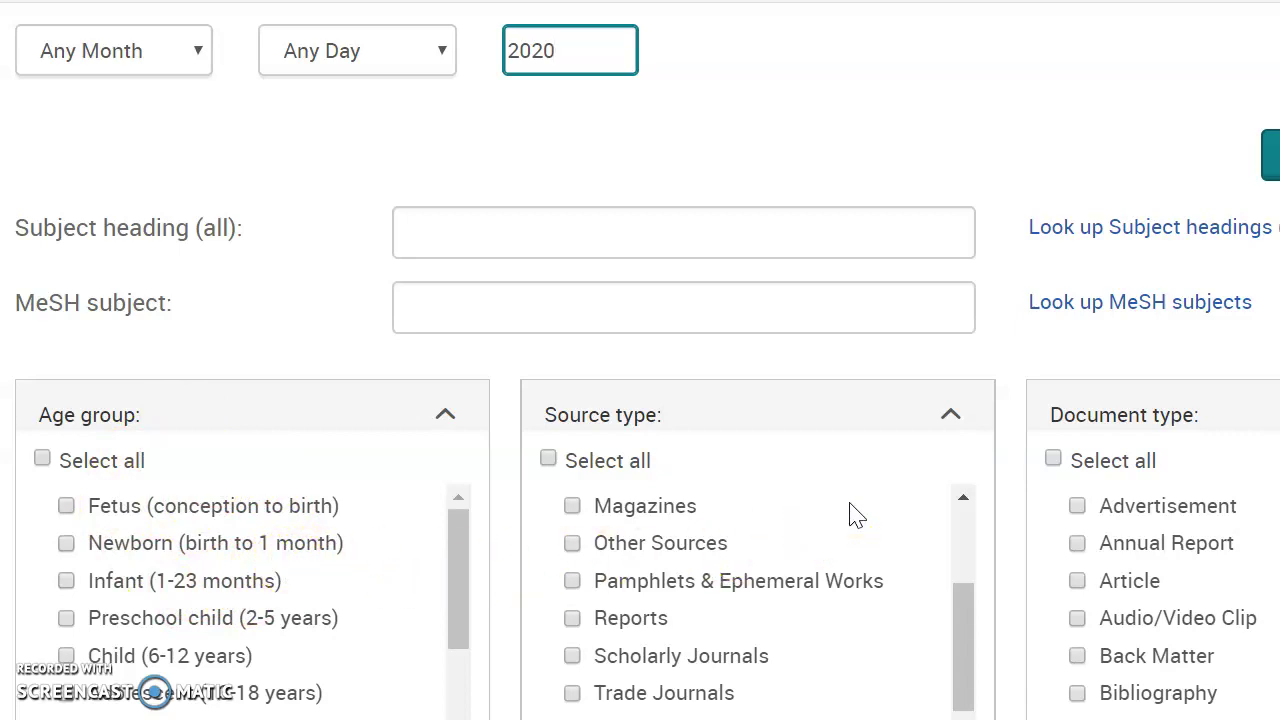
left_click(572, 656)
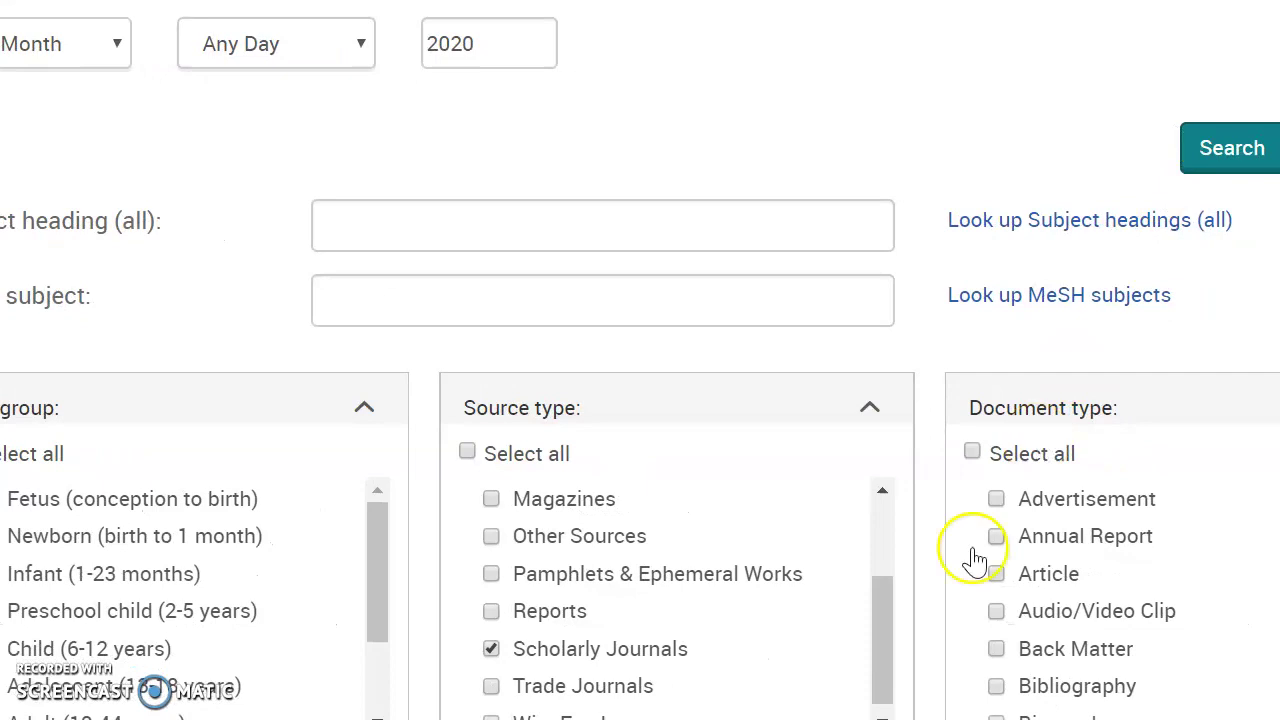
left_click(997, 576)
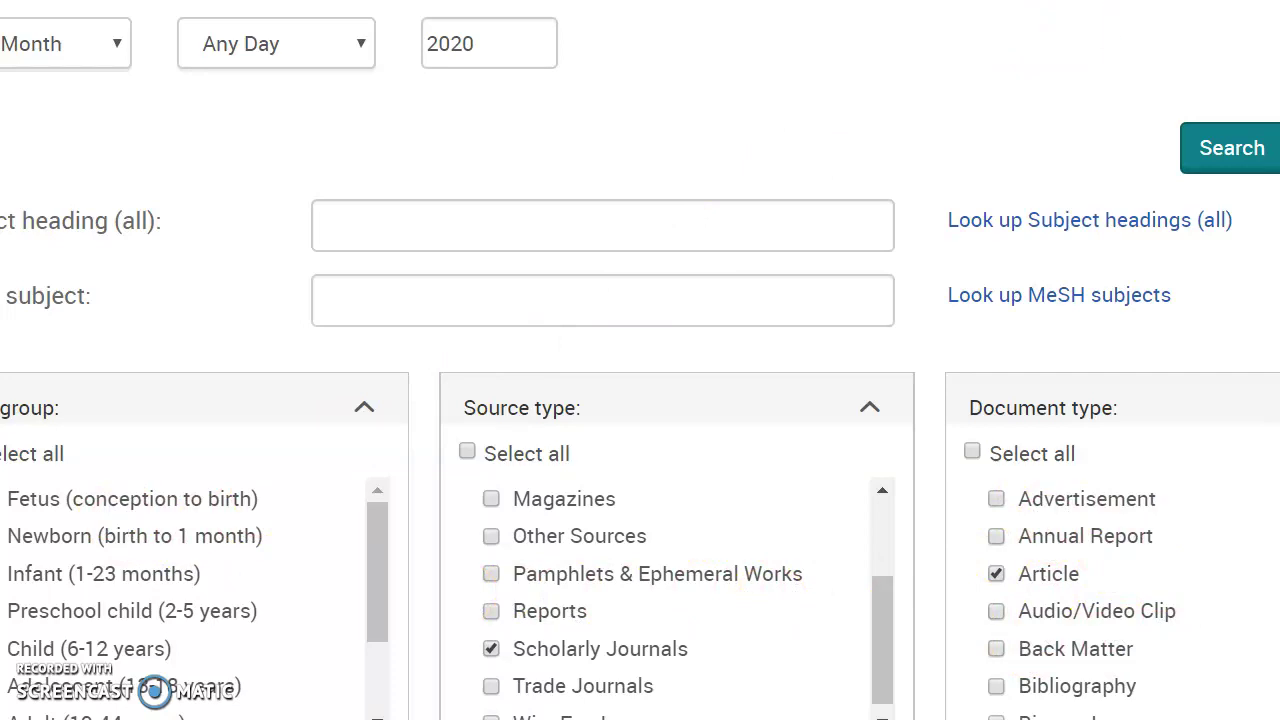
scroll(334, 451, "down", 3)
scroll(337, 451, "down", 1)
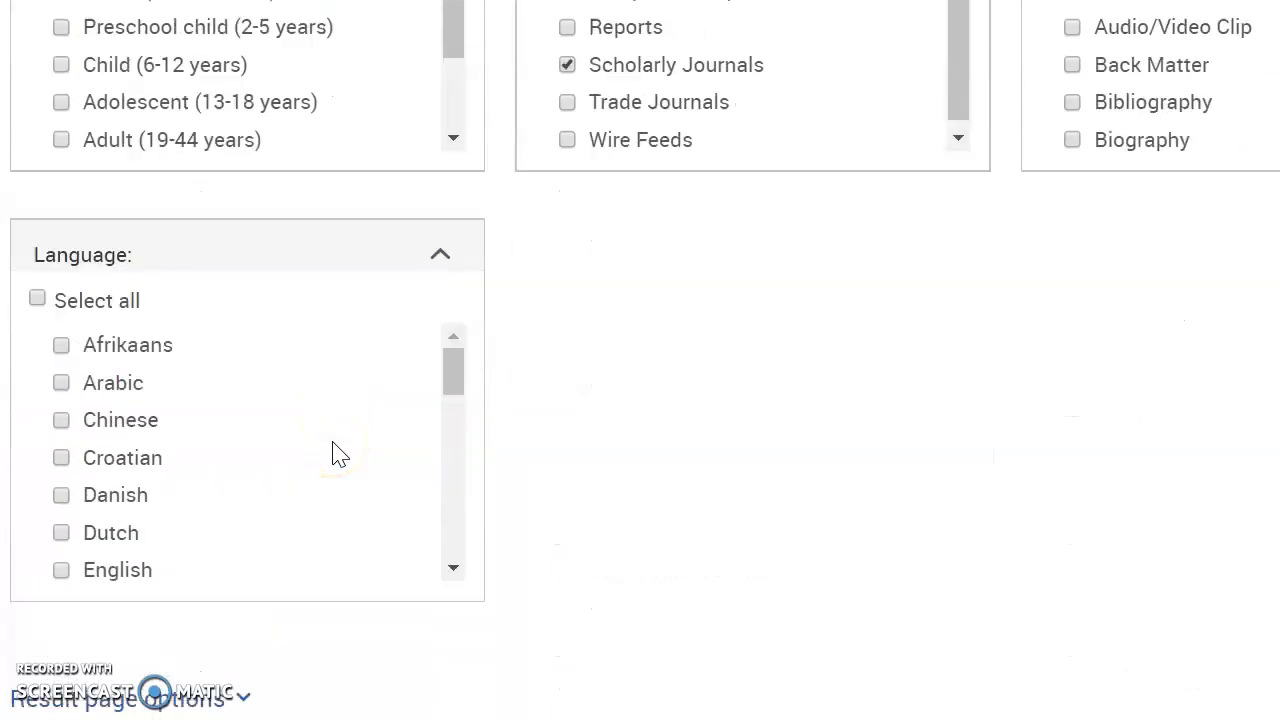
left_click(61, 553)
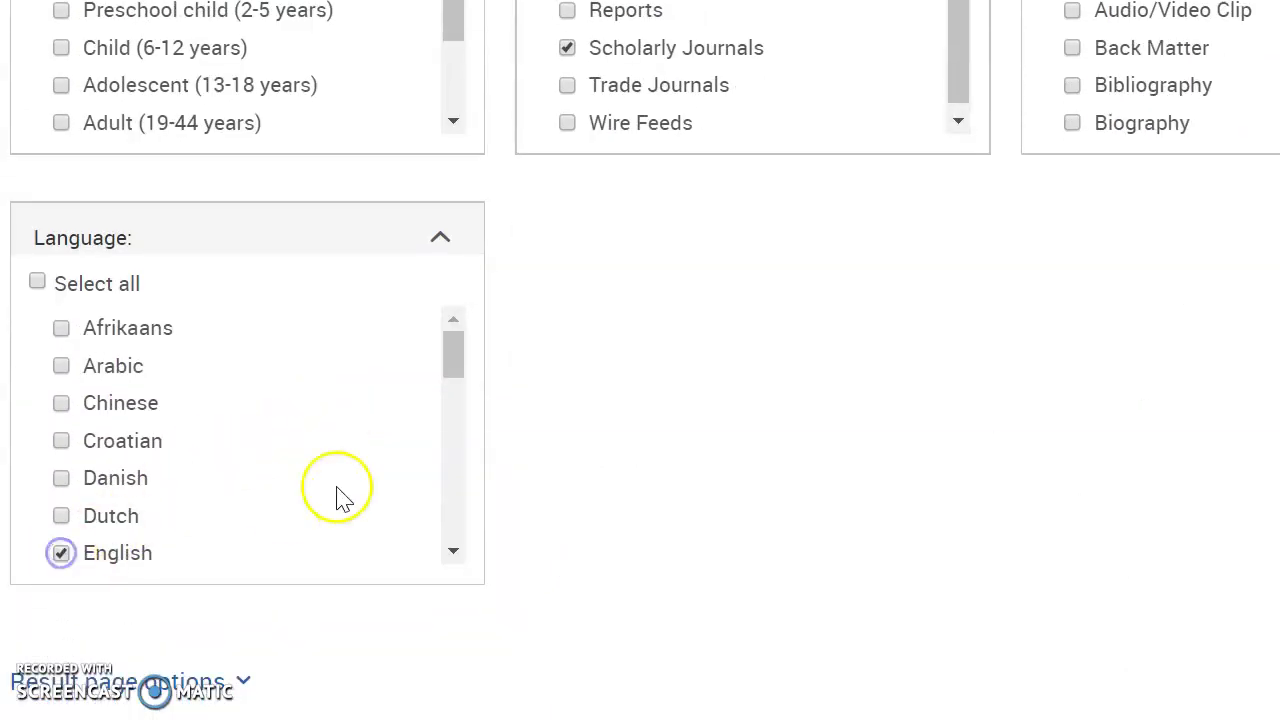
scroll(586, 460, "up", 2)
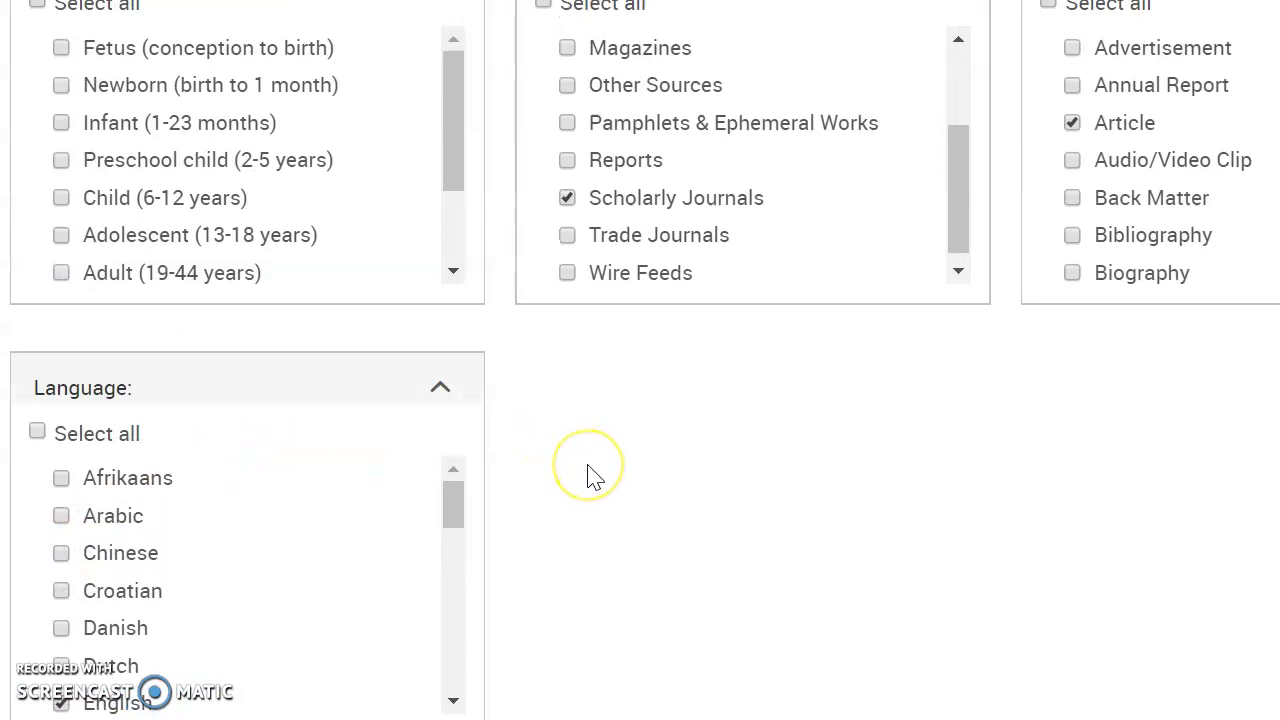
scroll(590, 472, "up", 2)
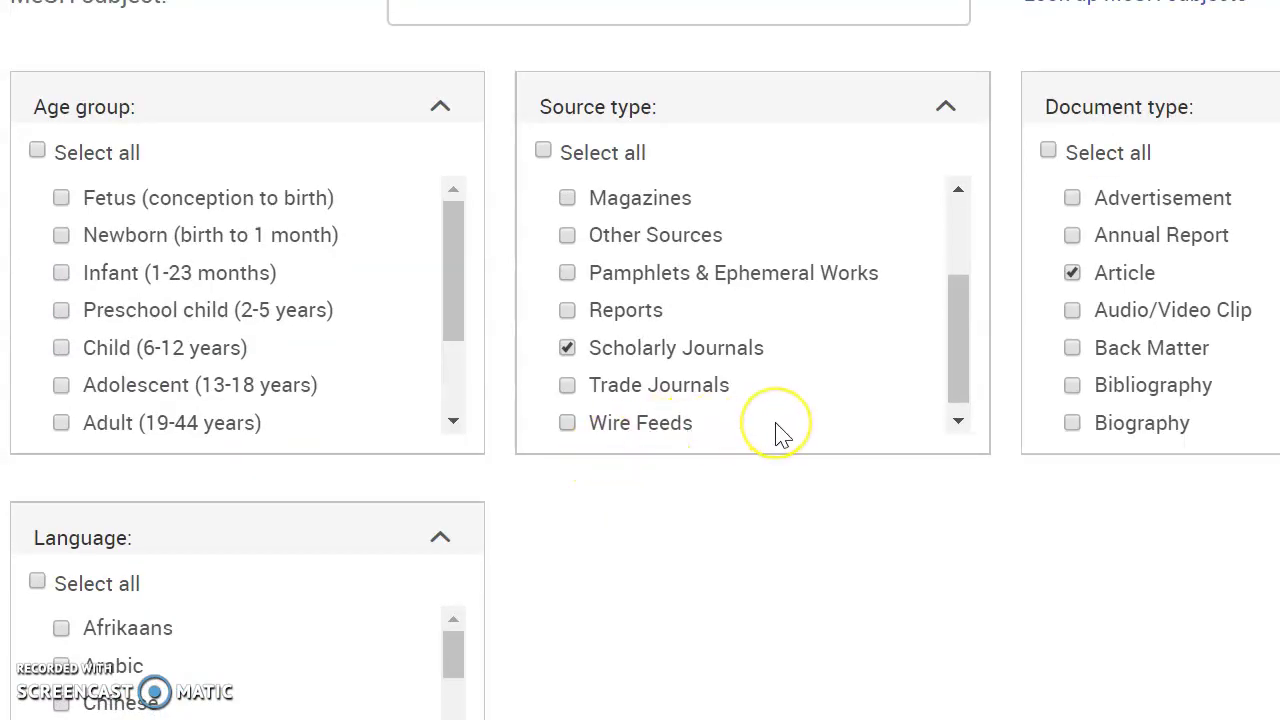
scroll(777, 425, "up", 3)
scroll(1171, 271, "up", 5)
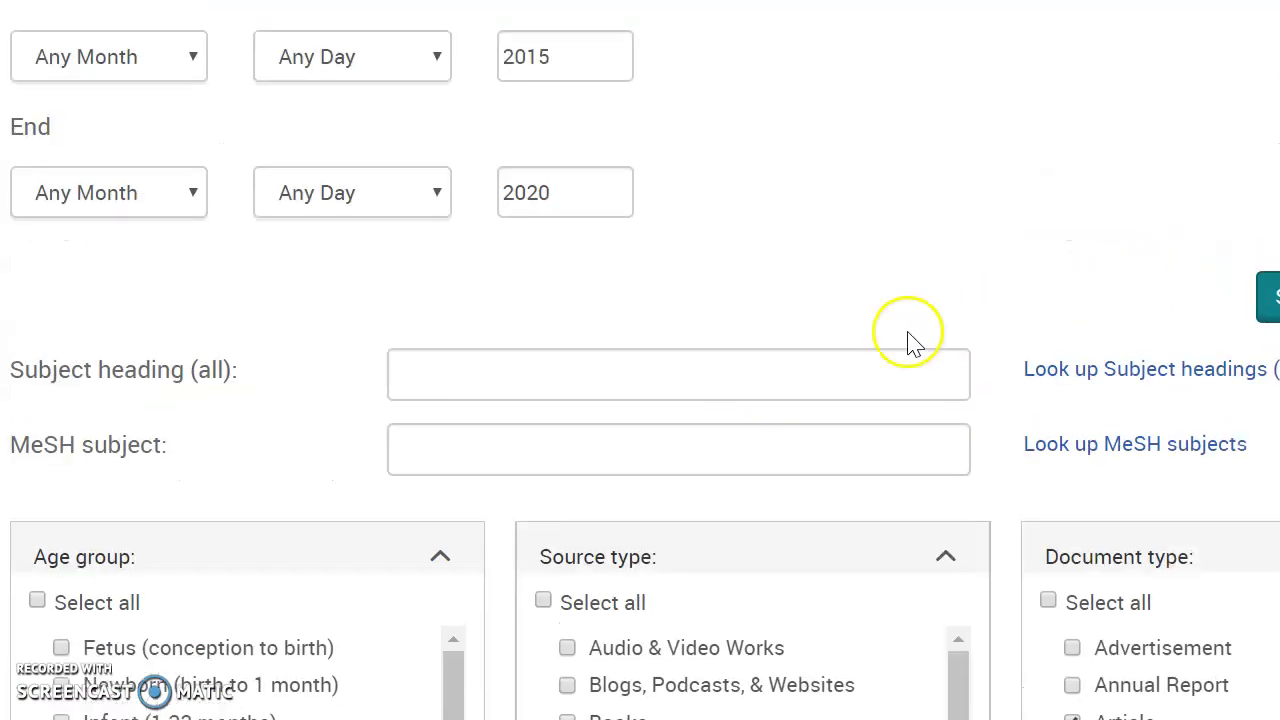
scroll(729, 197, "up", 4)
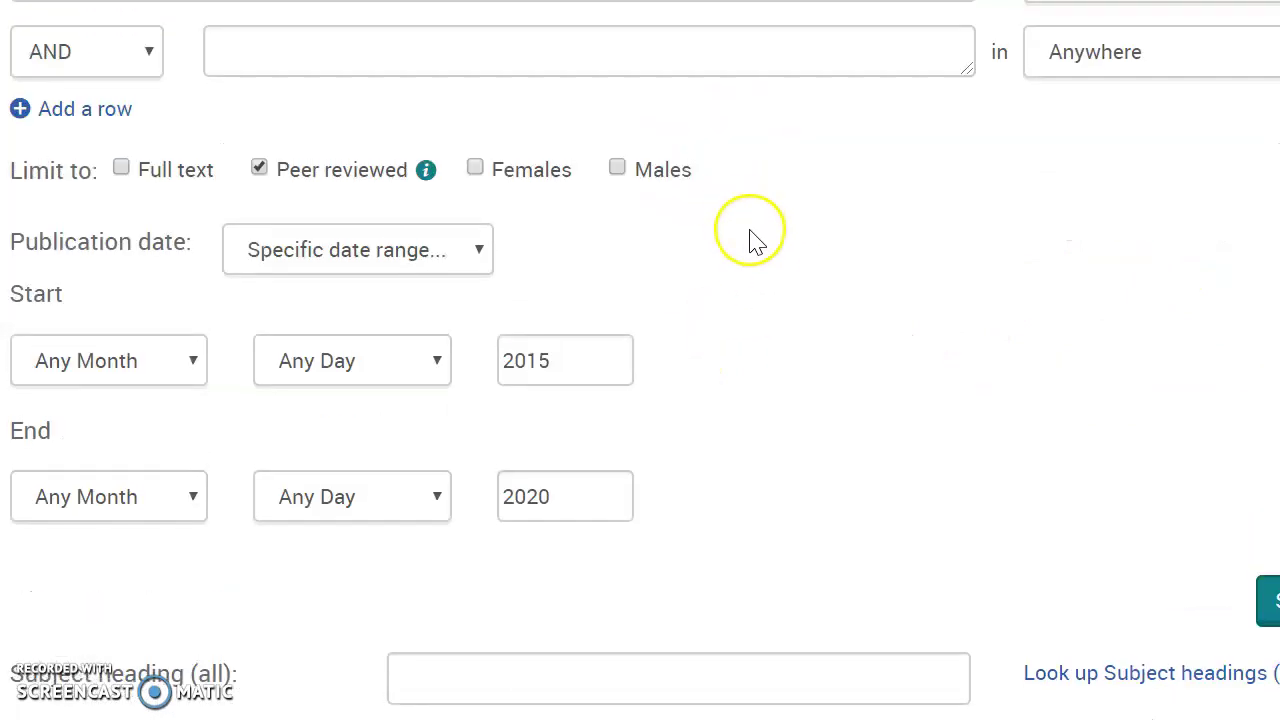
scroll(752, 240, "up", 2)
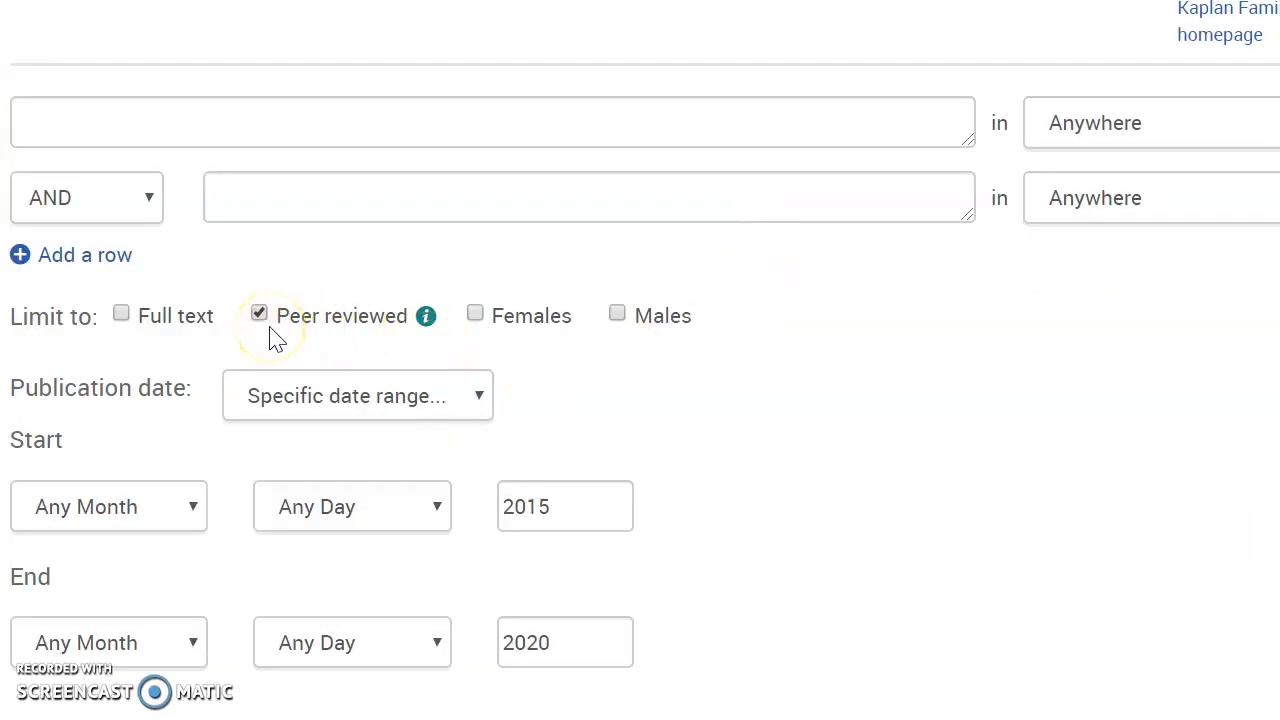
scroll(300, 314, "up", 4)
Enter 'preventing falls' in the first search box and dismiss the suggestions
left_click(150, 425)
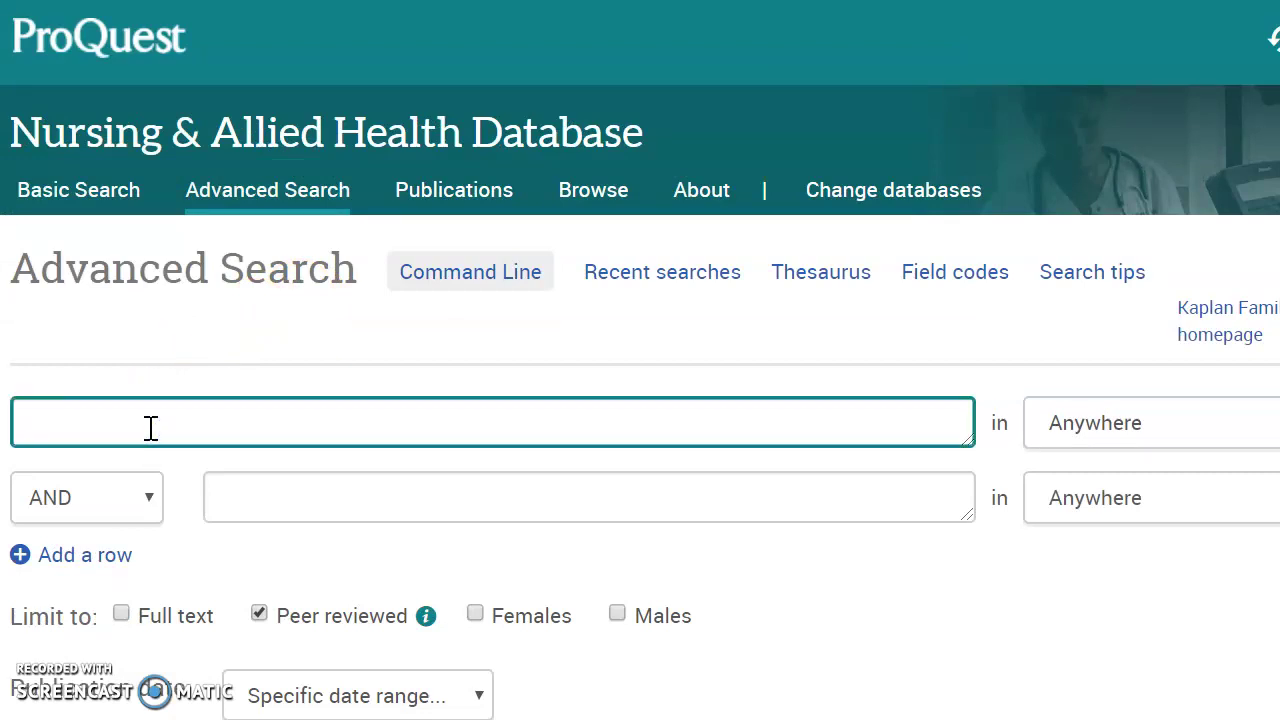
type("preventing f")
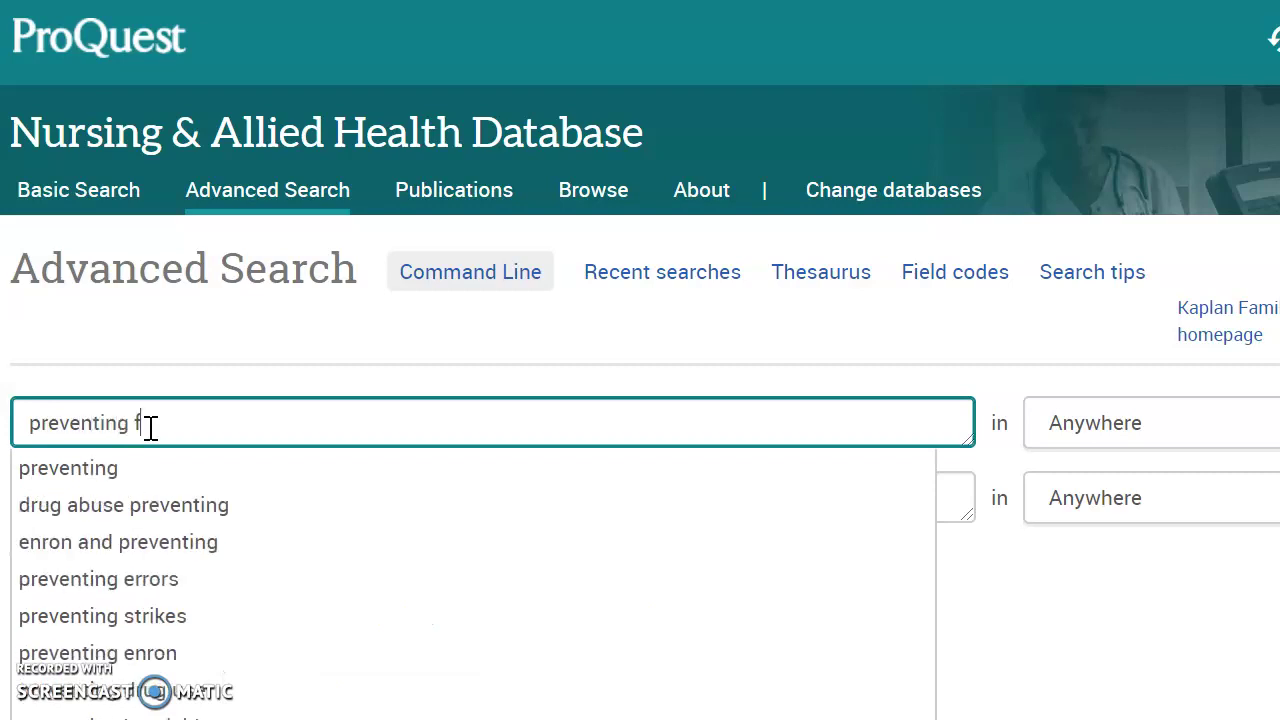
type("alls")
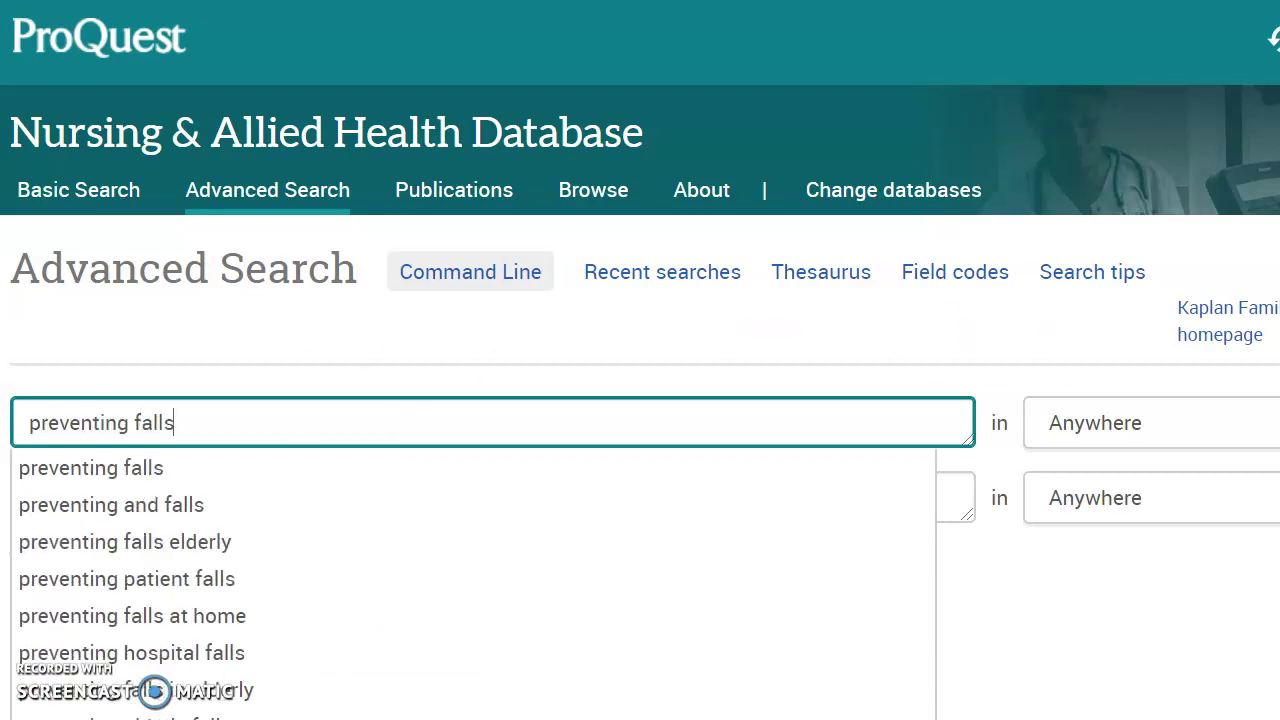
left_click(957, 340)
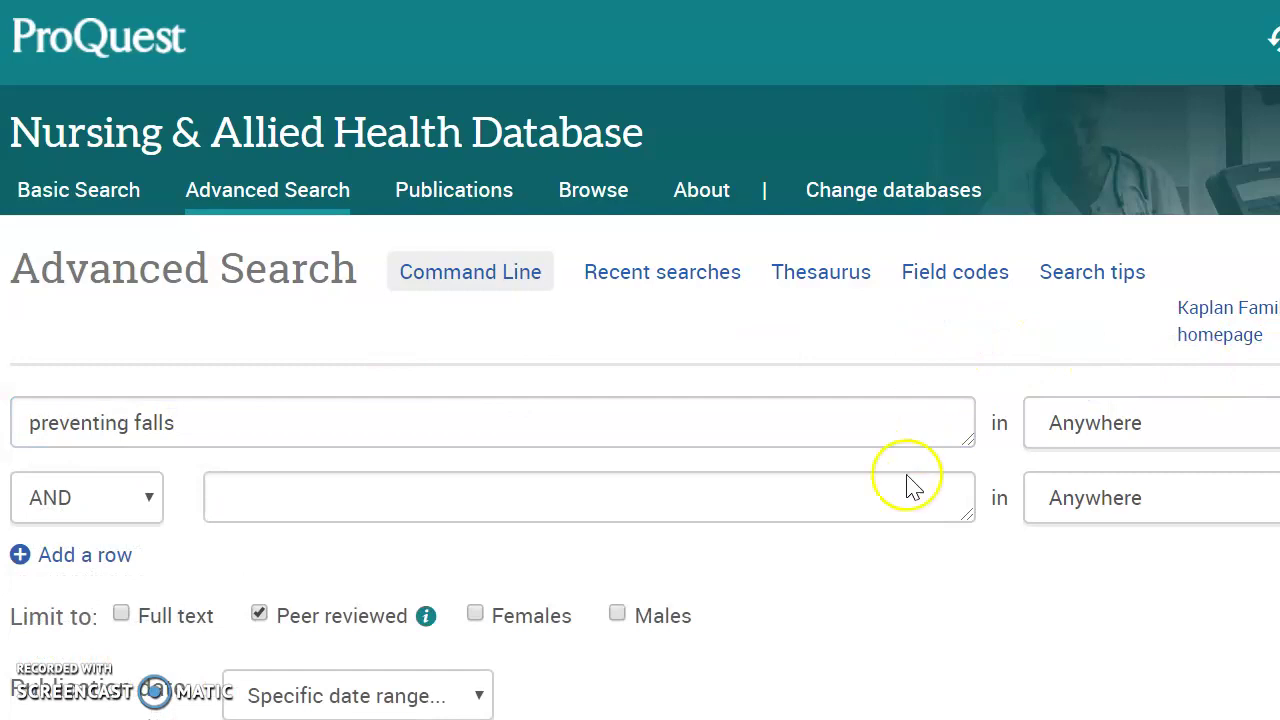
scroll(895, 558, "down", 3)
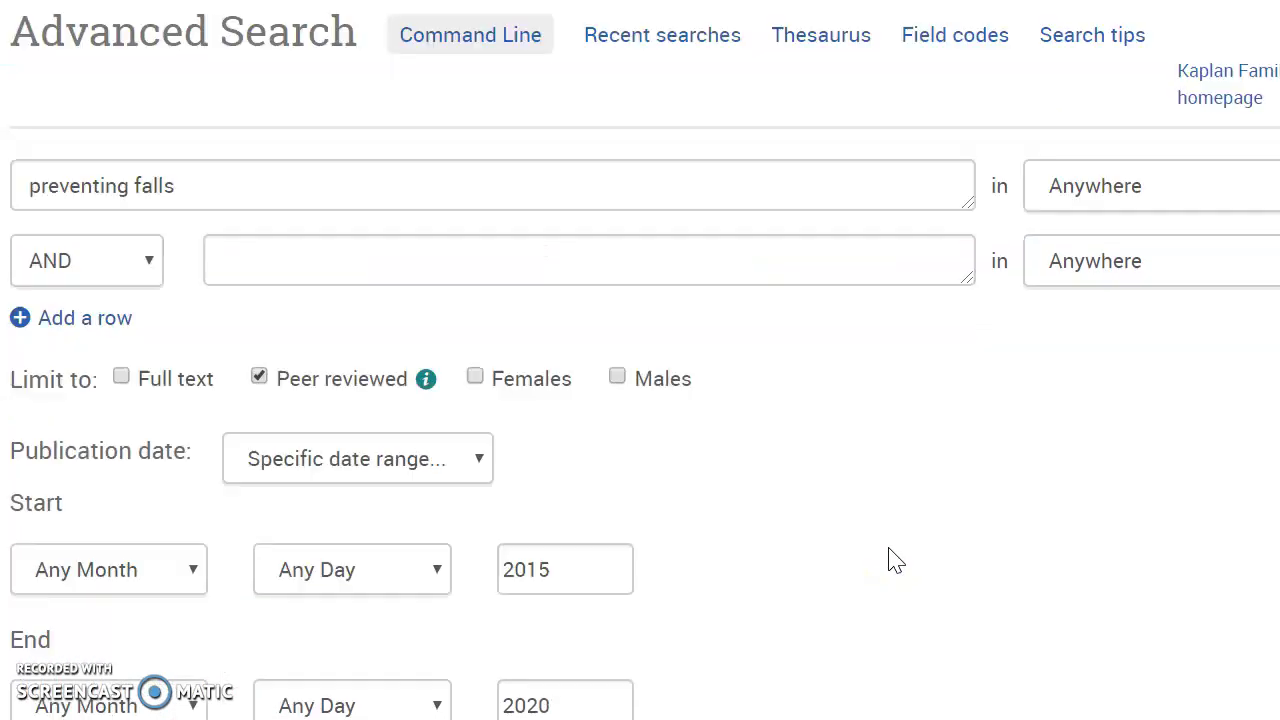
scroll(895, 558, "down", 1)
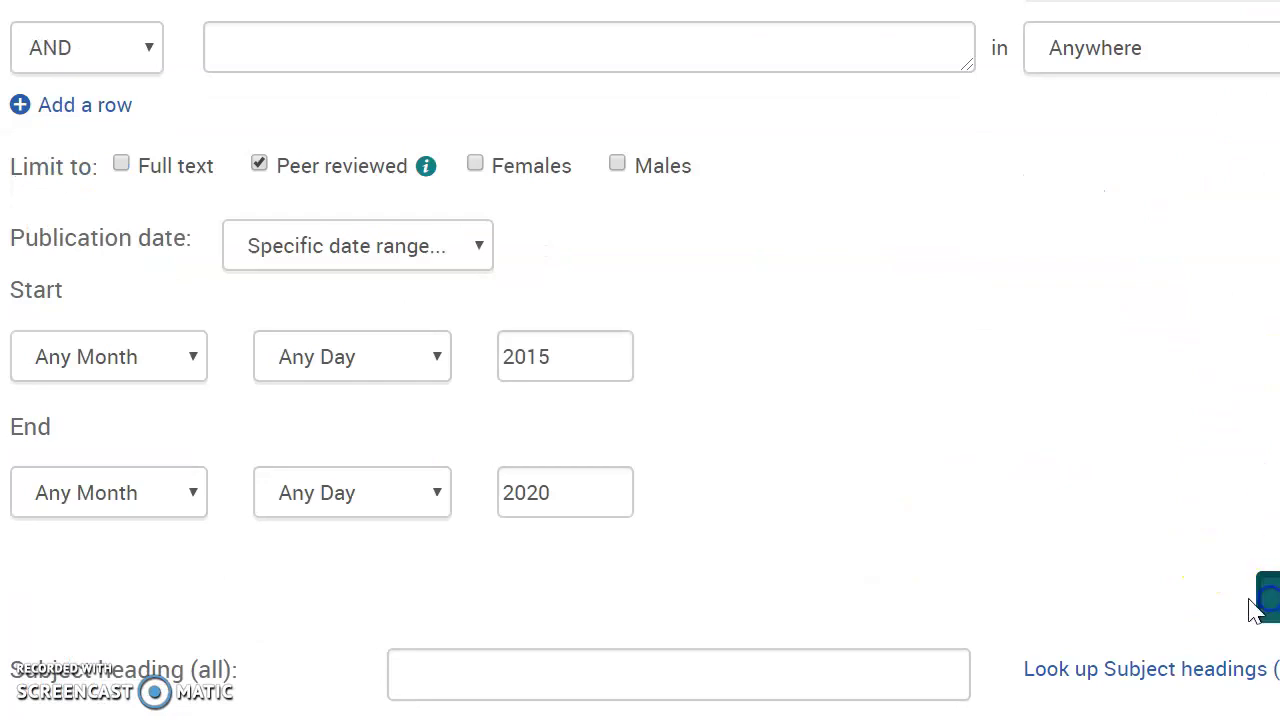
scroll(878, 488, "up", 5)
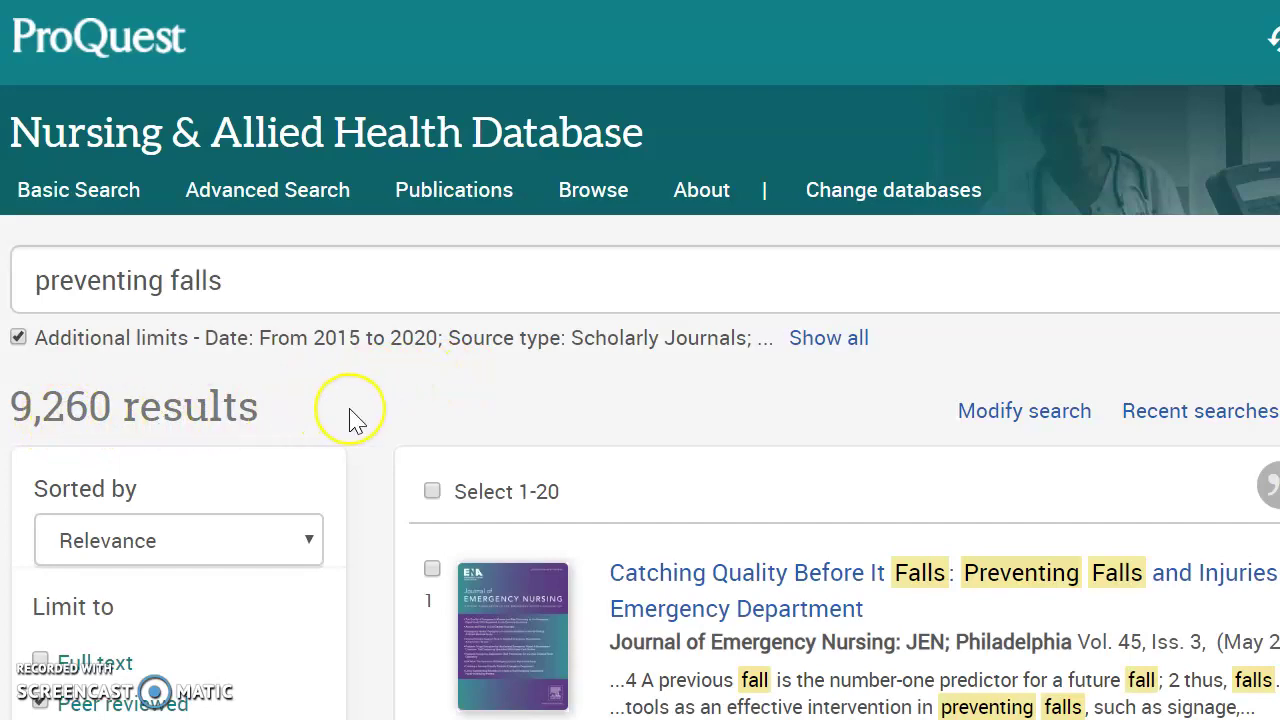
Review the applied limits, then open the 'Catching Quality Before It Falls' article's full-text PDF
scroll(352, 418, "down", 2)
scroll(352, 420, "down", 4)
scroll(337, 409, "down", 2)
scroll(340, 410, "up", 2)
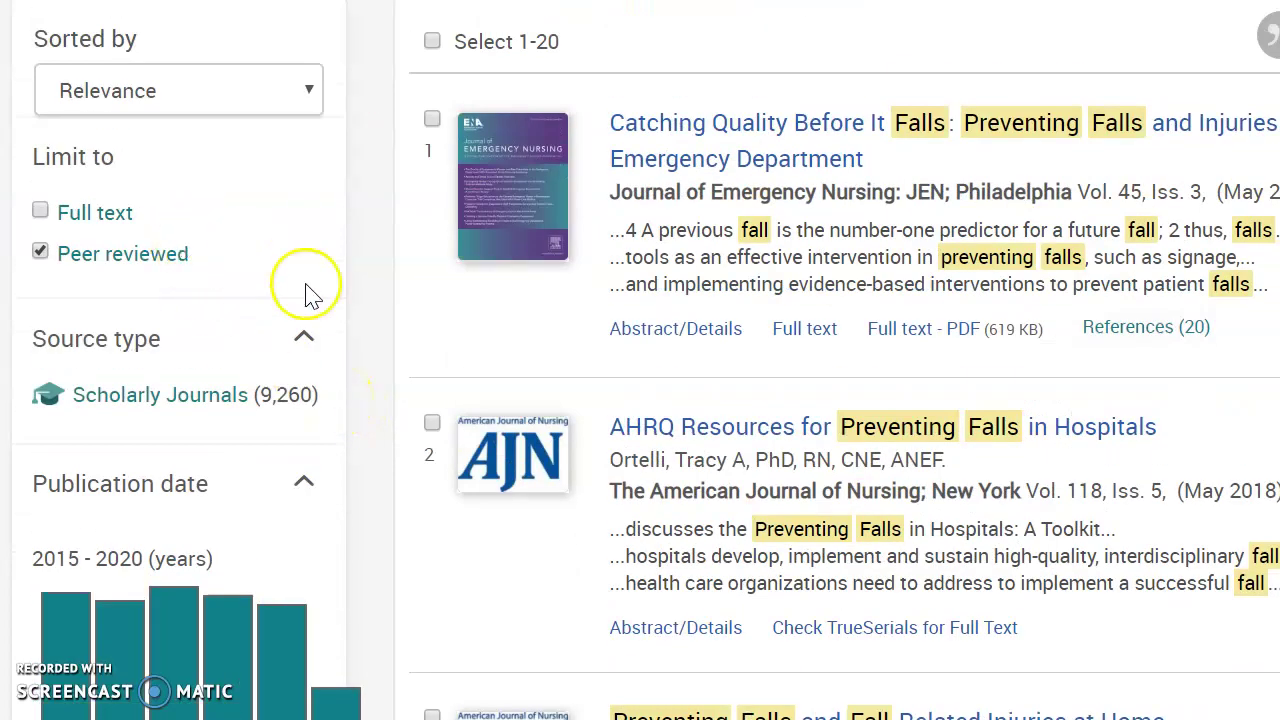
scroll(366, 363, "down", 3)
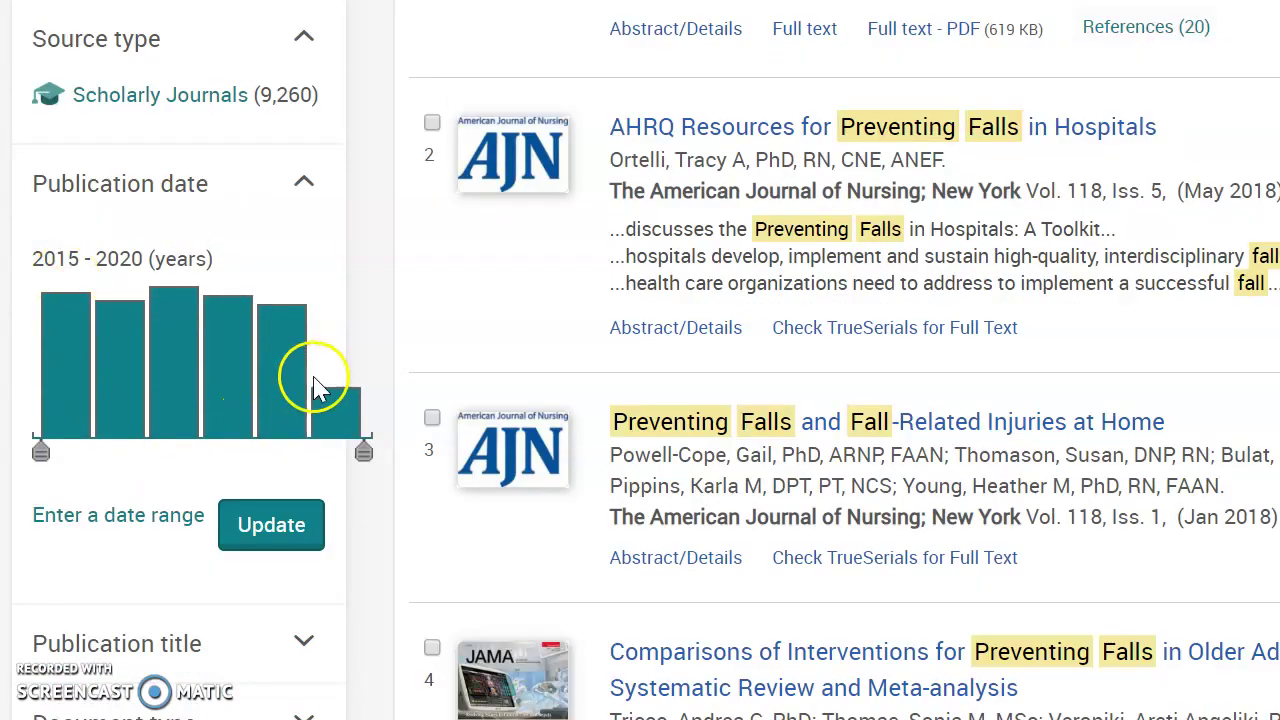
scroll(322, 390, "down", 3)
scroll(320, 392, "down", 2)
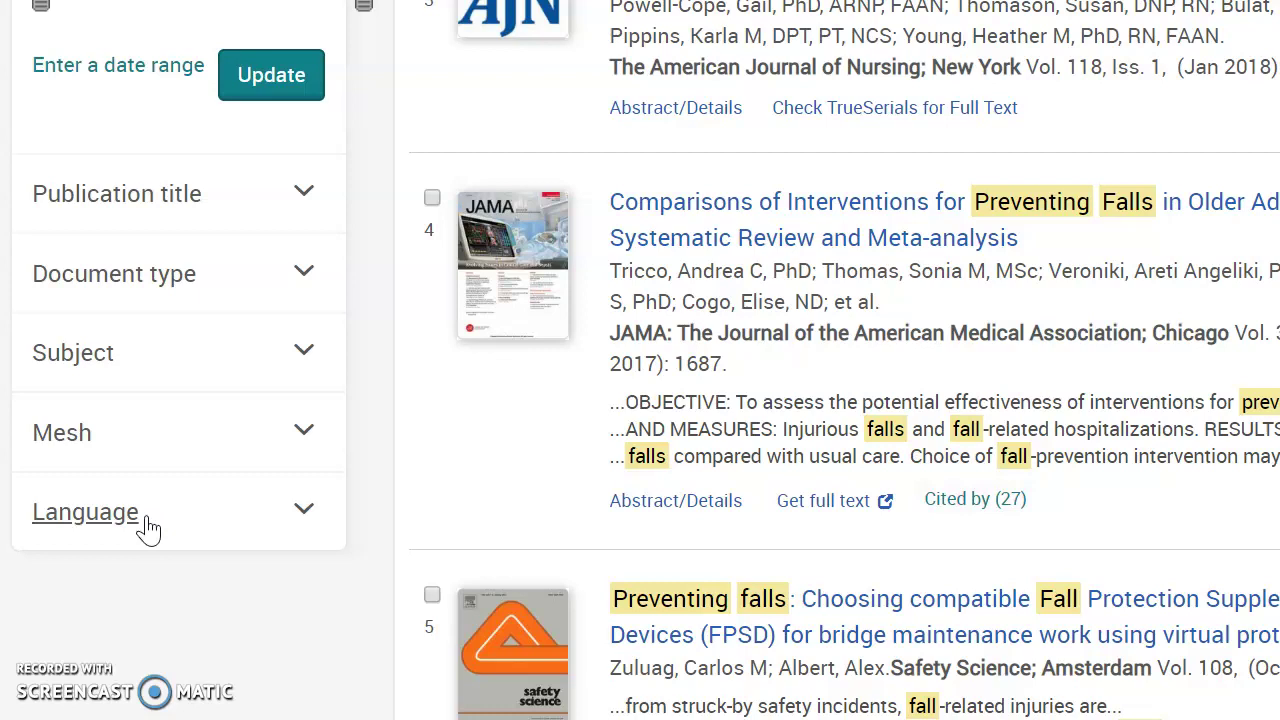
scroll(251, 494, "up", 5)
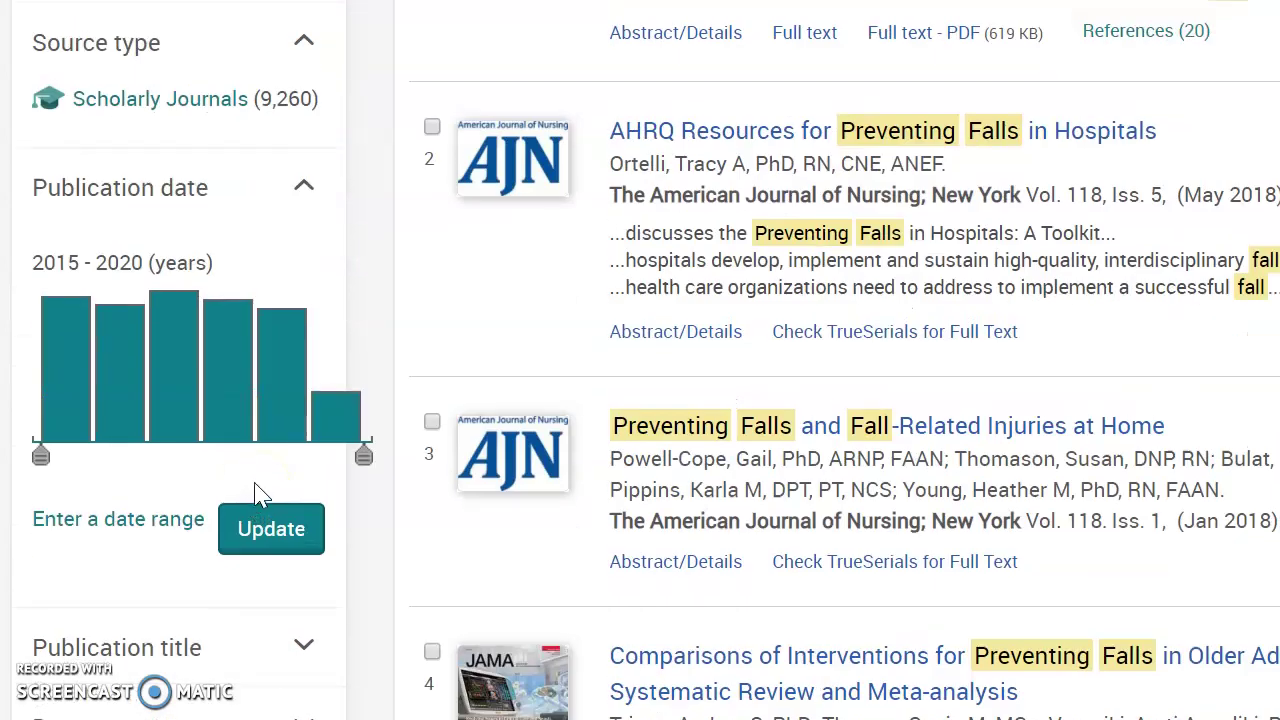
scroll(257, 494, "up", 6)
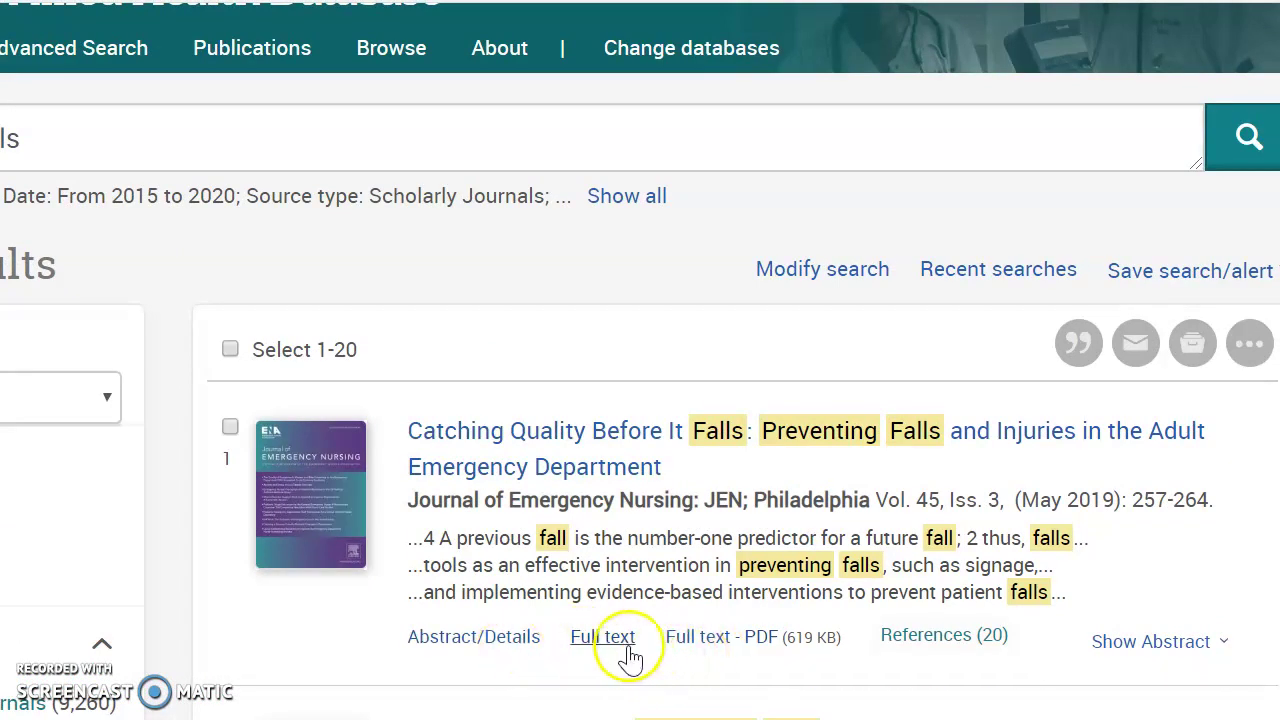
left_click(716, 650)
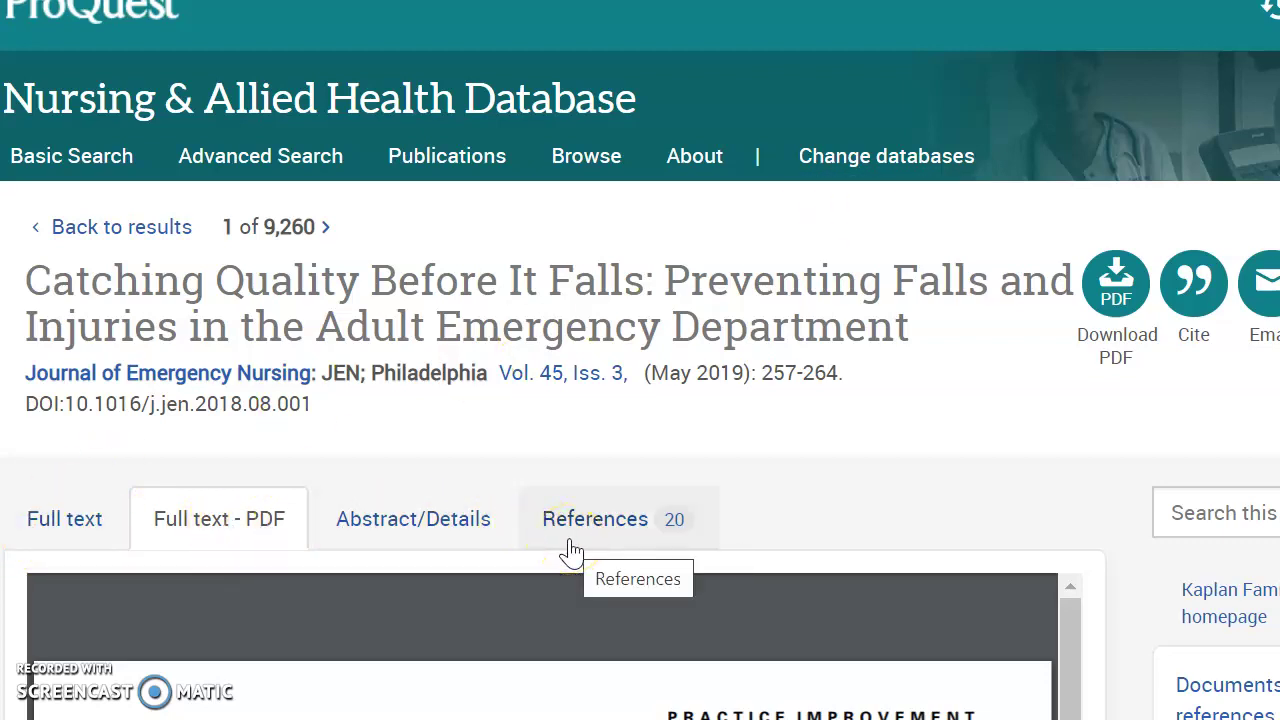
left_click(605, 541)
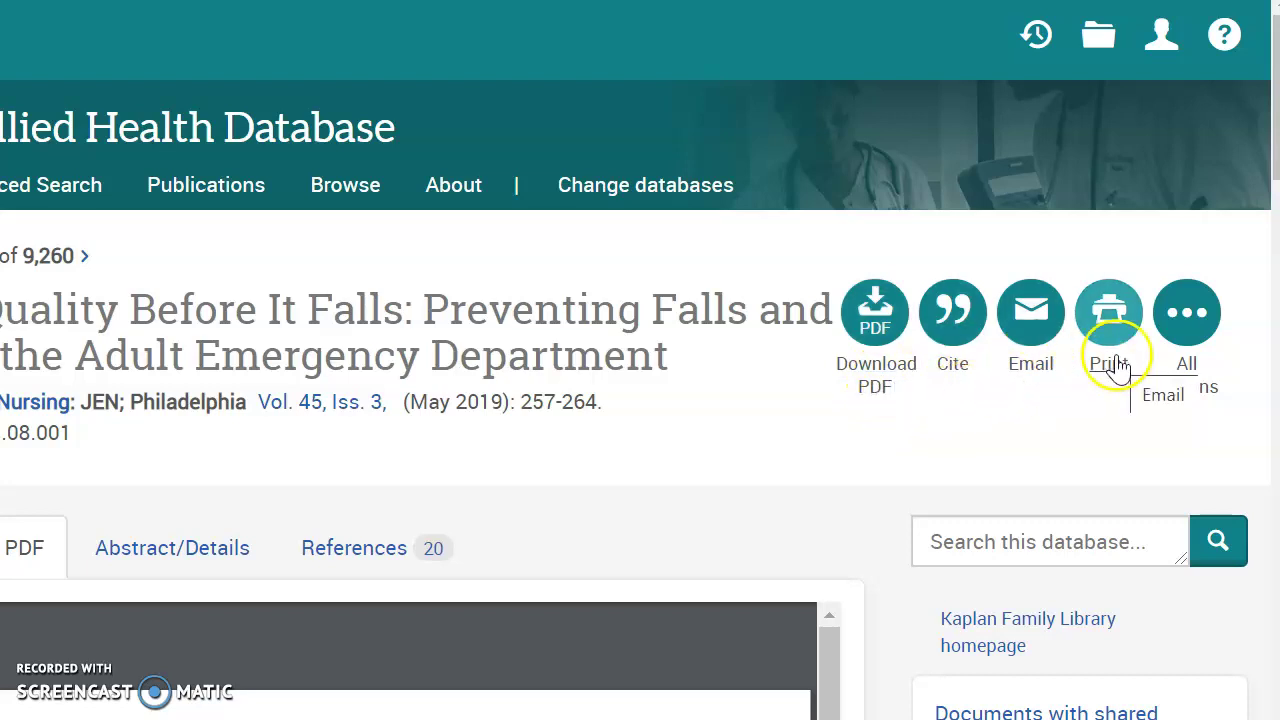
left_click(951, 352)
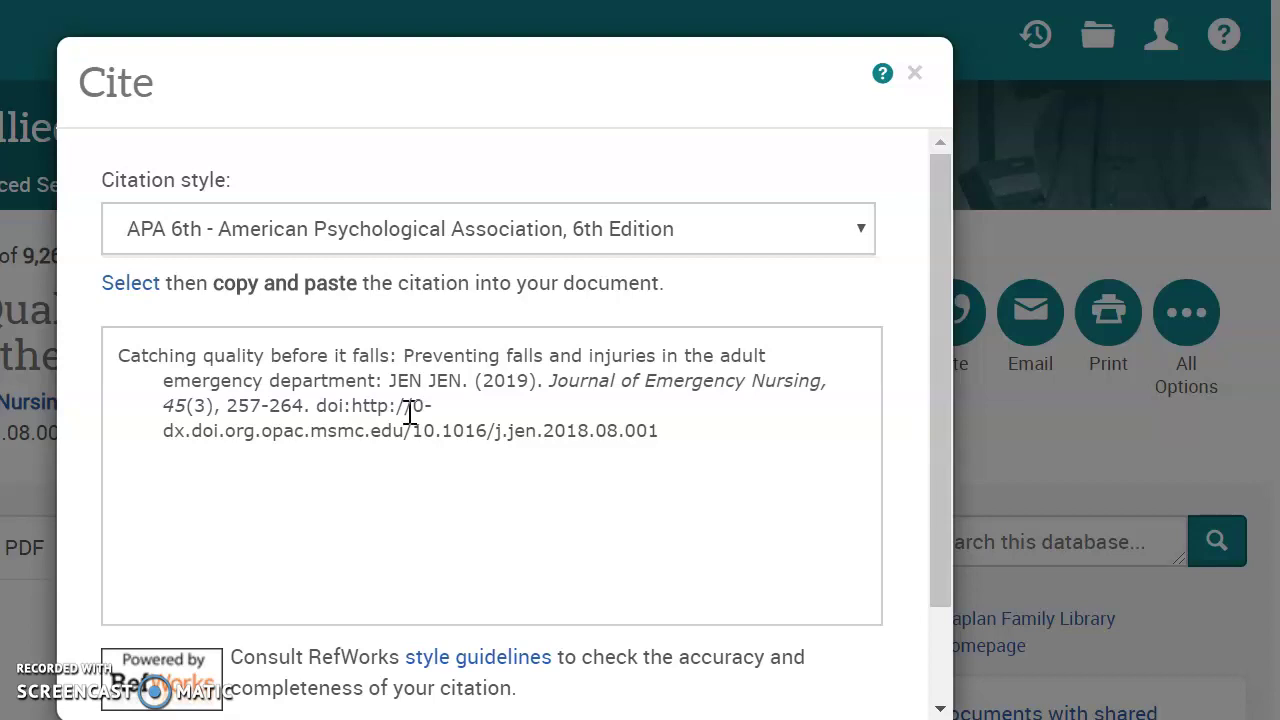
left_click(916, 80)
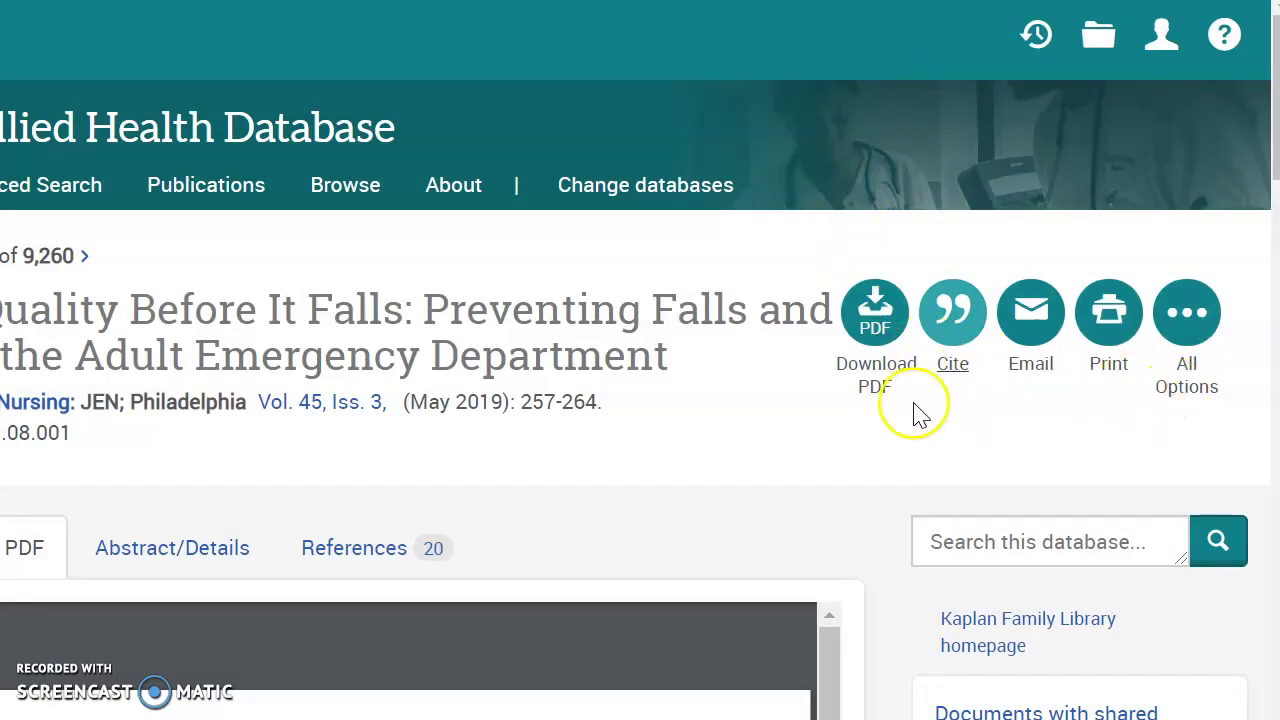
Skim the PDF and related items, then return to the 9,260 preventing falls results
scroll(766, 400, "down", 2)
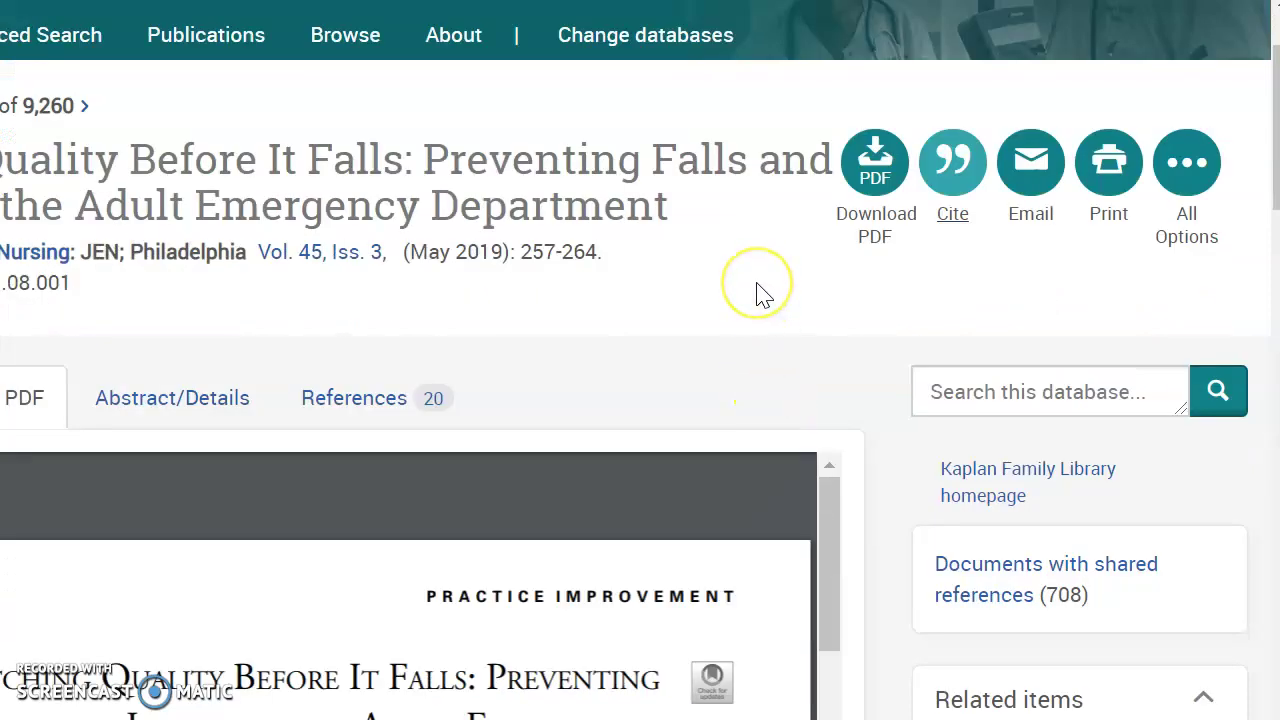
scroll(764, 295, "down", 2)
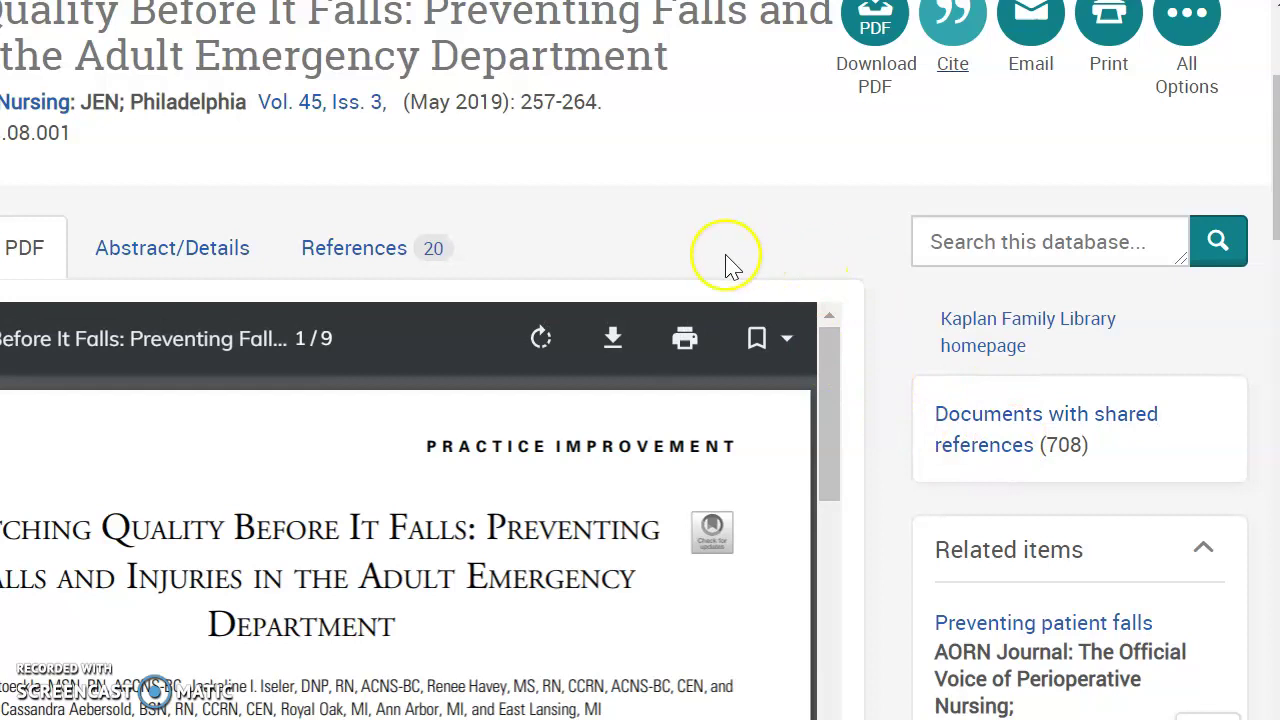
scroll(737, 206, "down", 3)
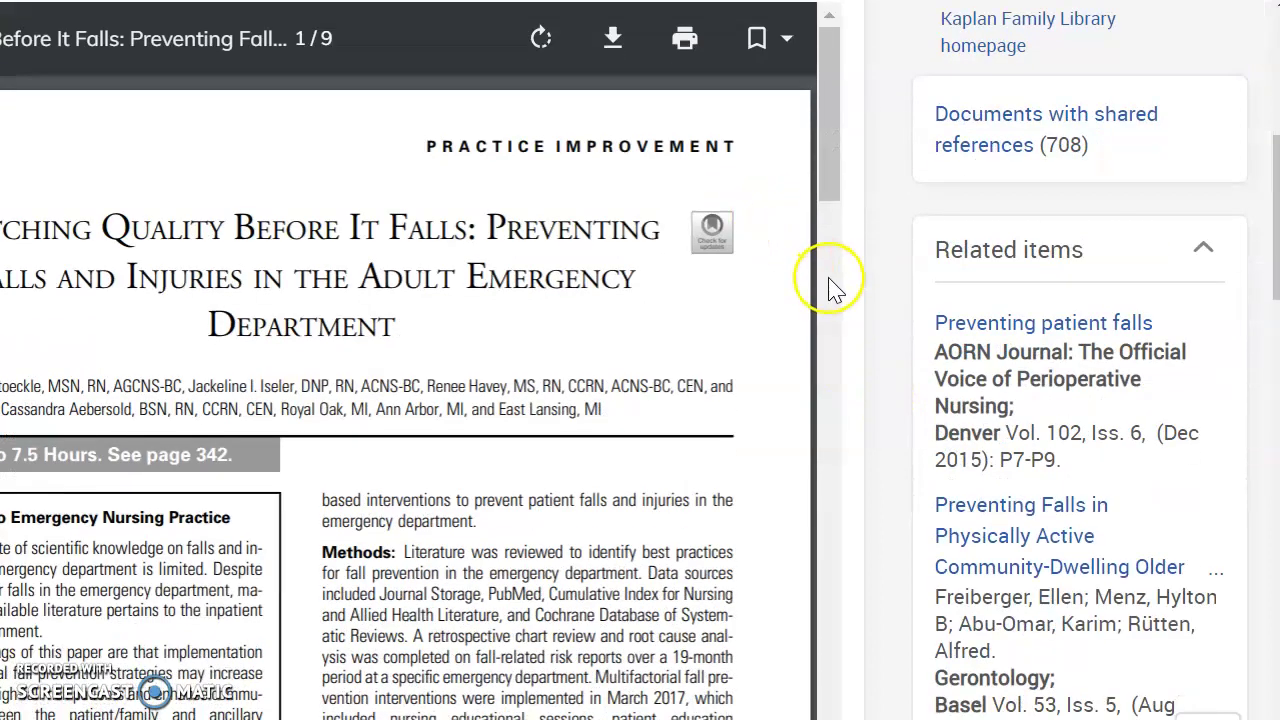
scroll(835, 288, "down", 2)
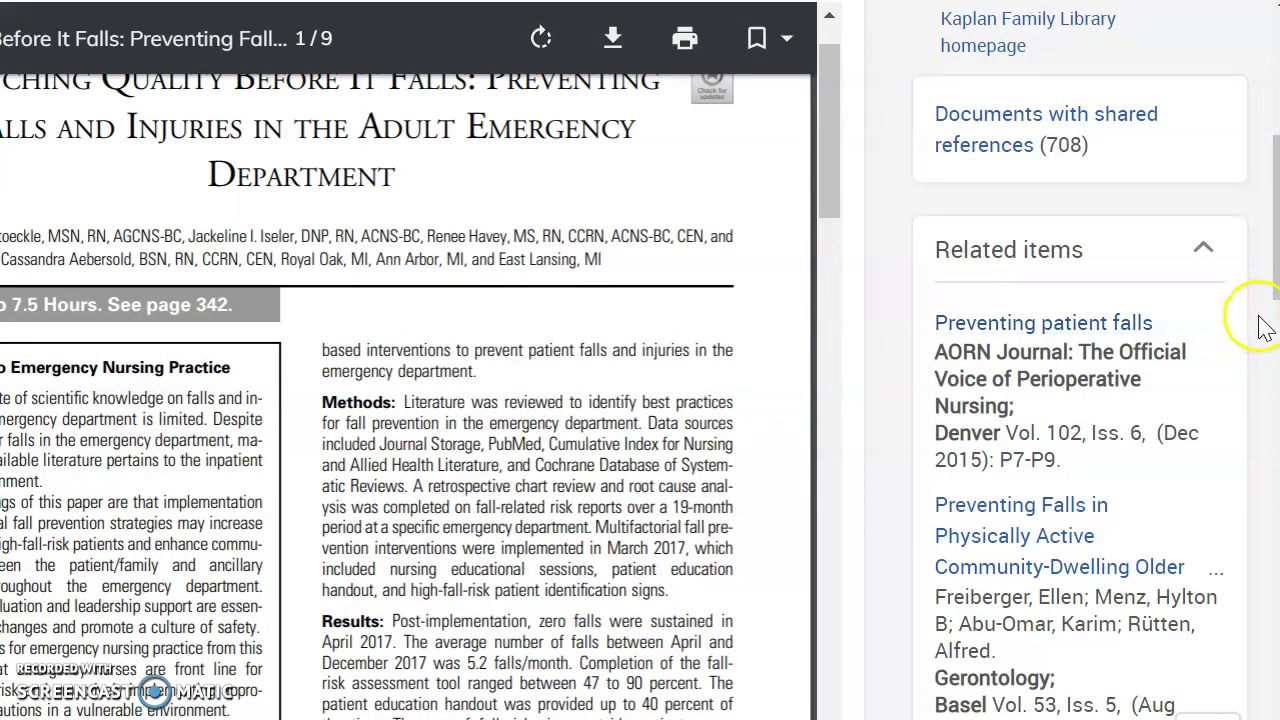
scroll(1265, 328, "down", 2)
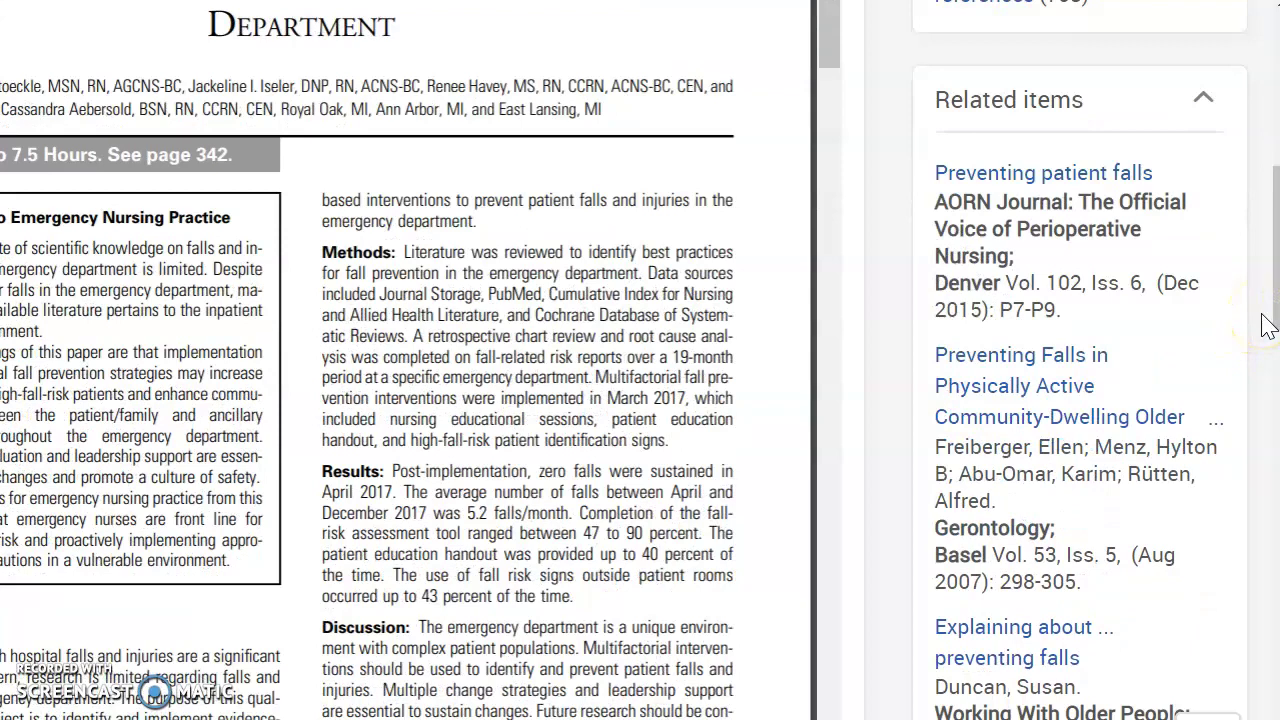
scroll(1268, 328, "down", 2)
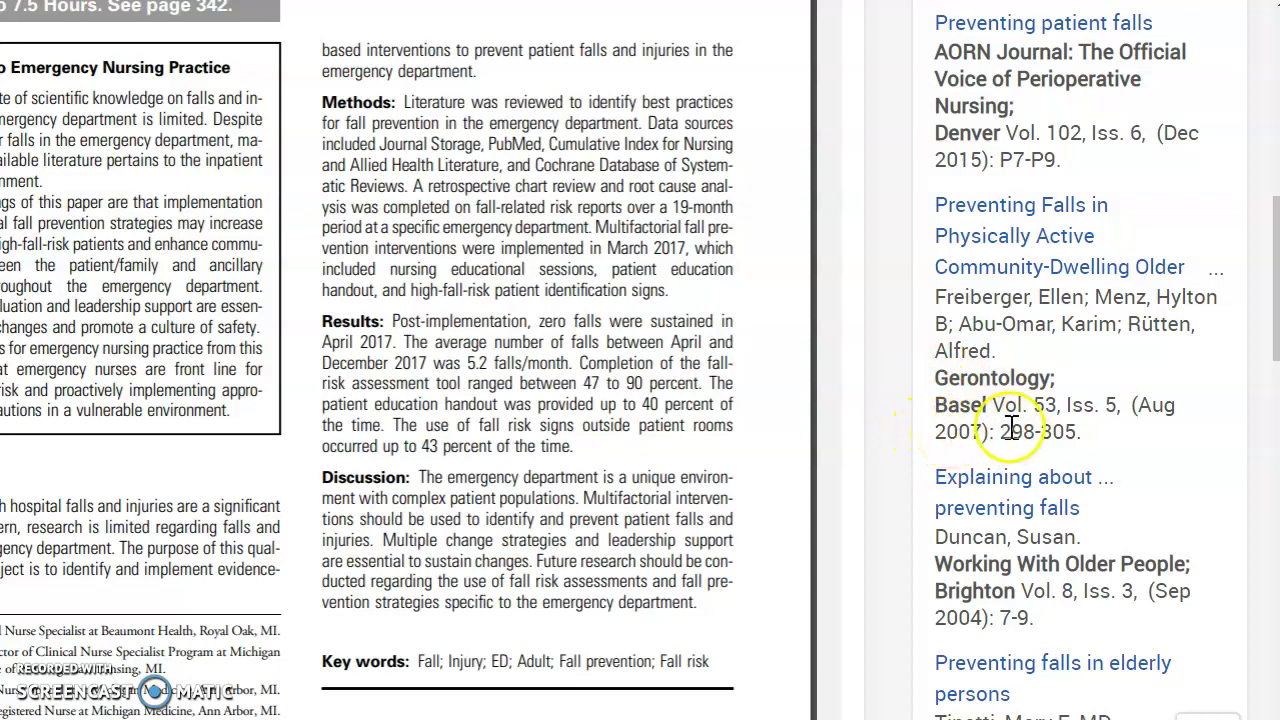
scroll(1222, 447, "up", 3)
scroll(1222, 447, "up", 6)
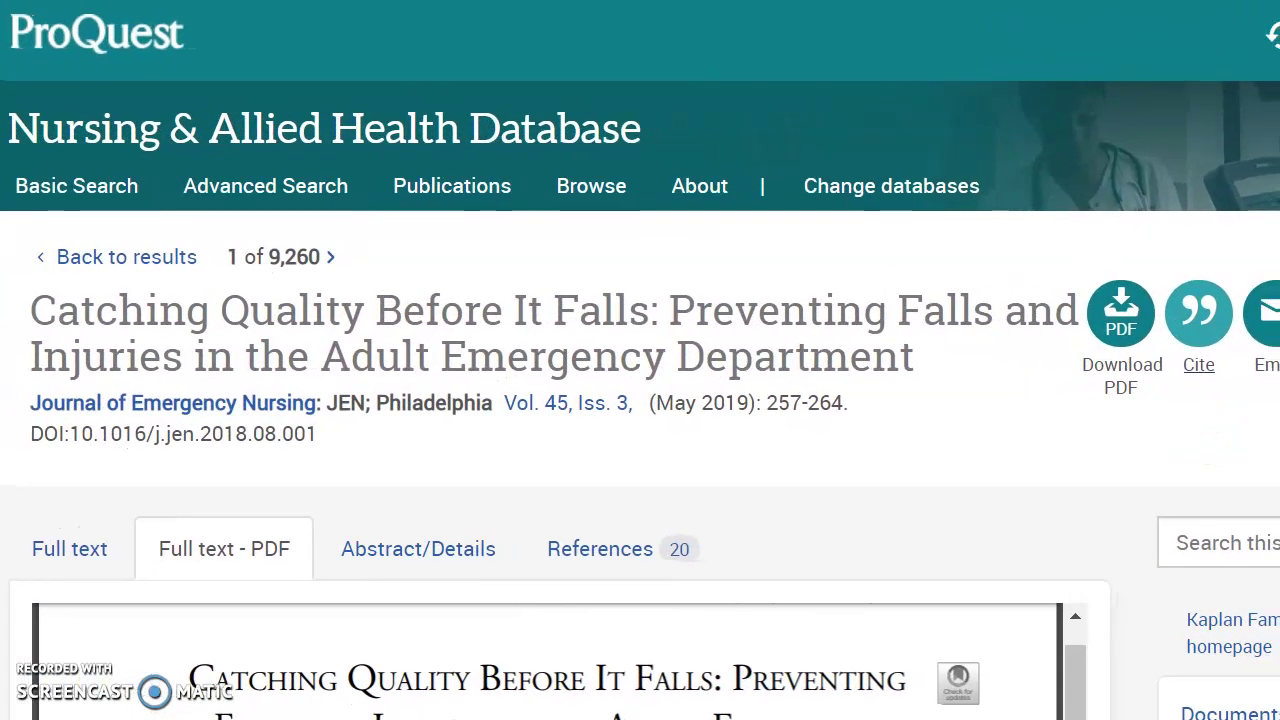
left_click(143, 258)
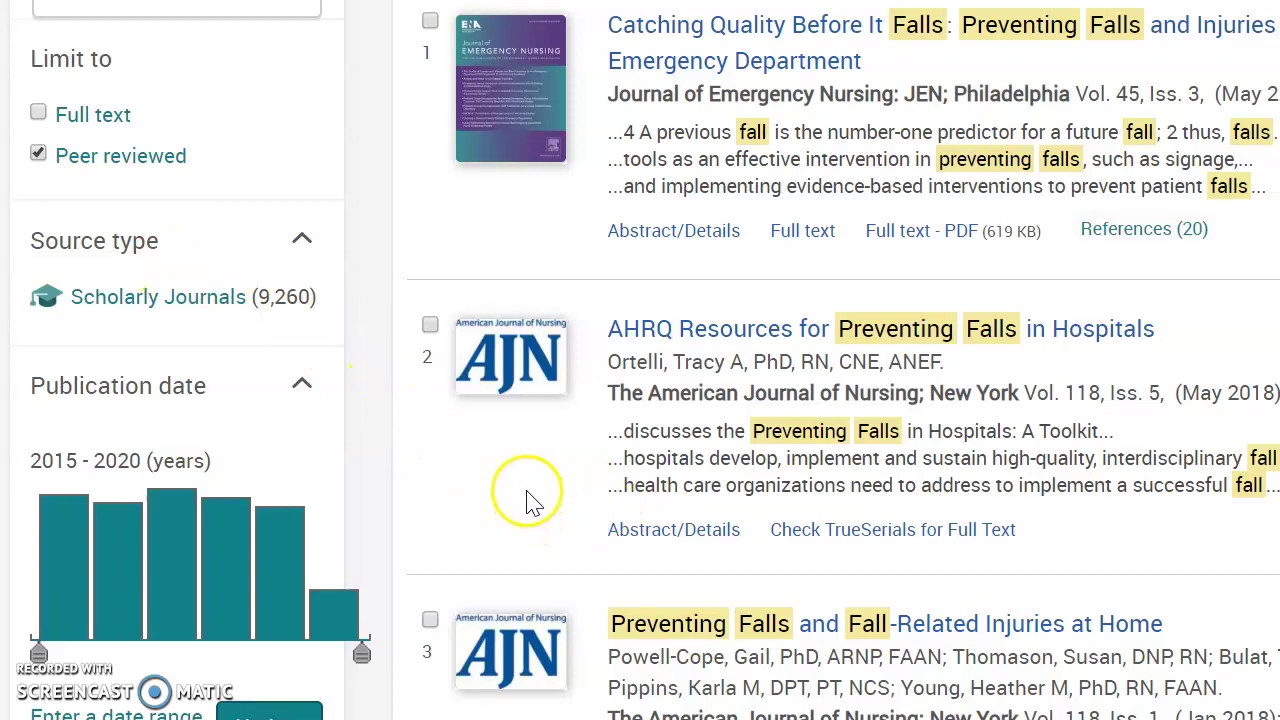
Check TrueSerials full-text availability for result 2, the AHRQ hospital falls article
scroll(512, 490, "down", 2)
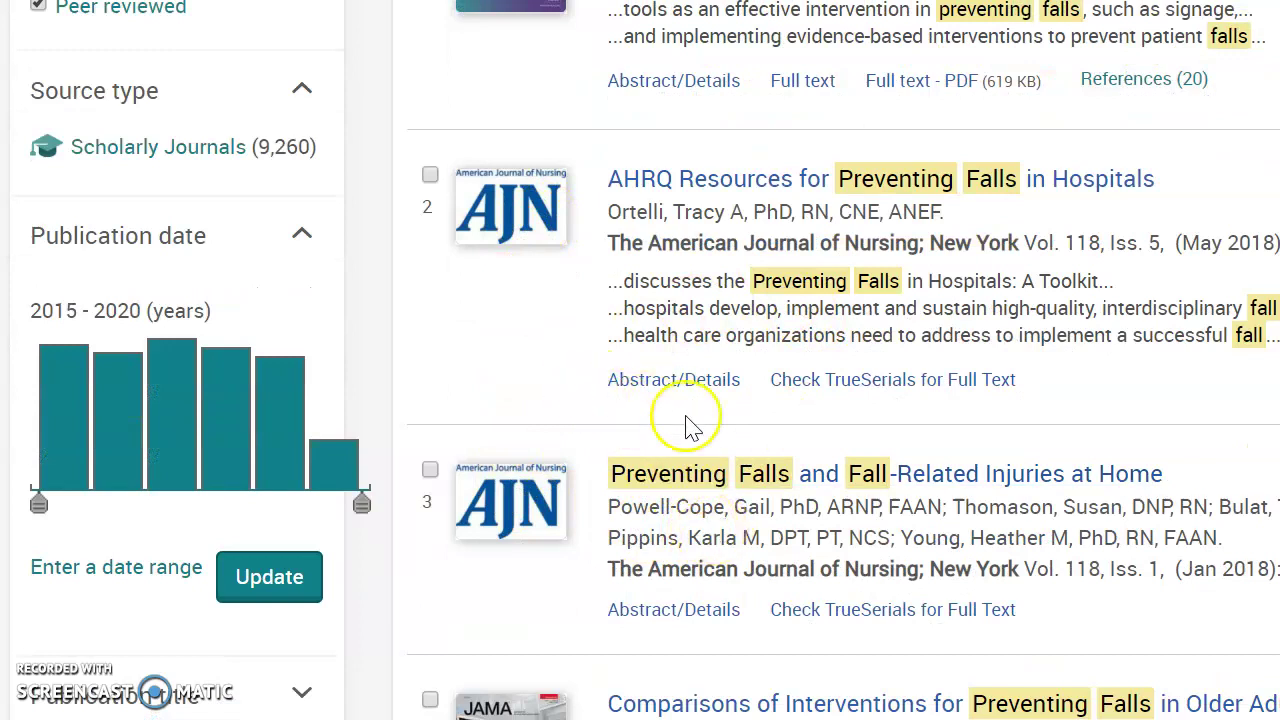
left_click(876, 390)
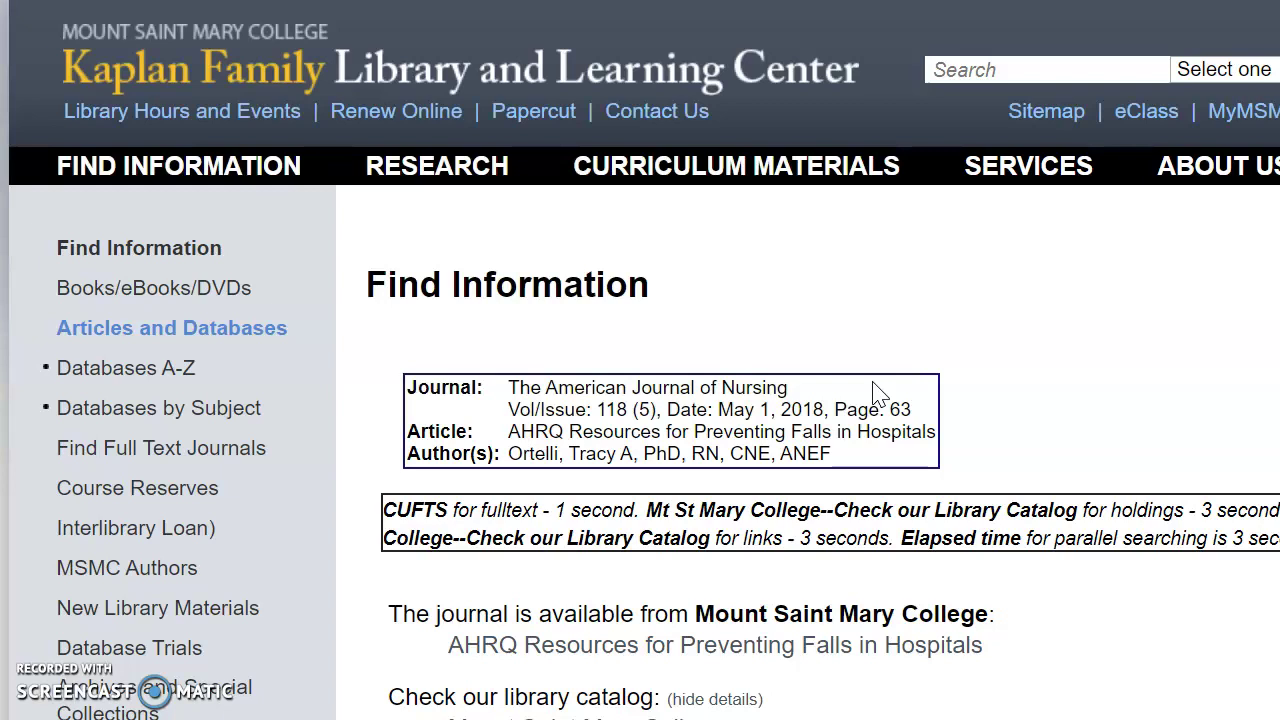
scroll(1106, 366, "down", 3)
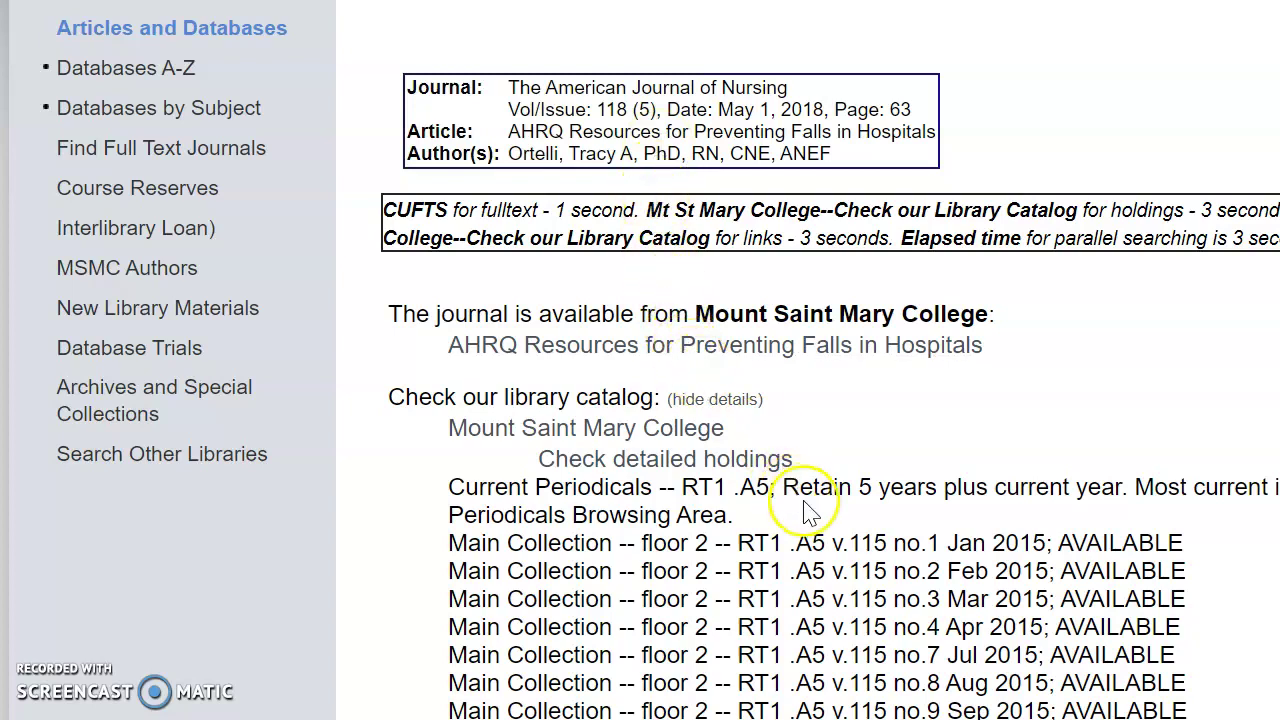
scroll(800, 476, "down", 5)
scroll(797, 476, "down", 12)
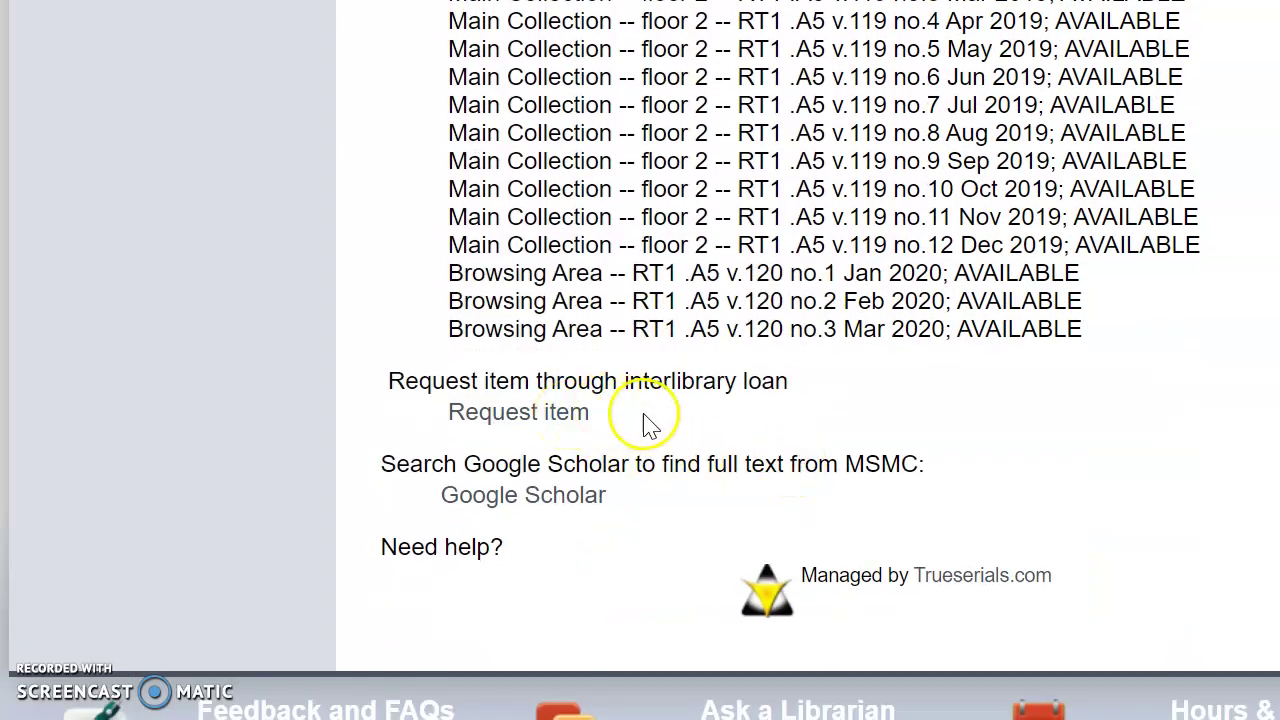
scroll(780, 430, "up", 12)
scroll(785, 440, "up", 6)
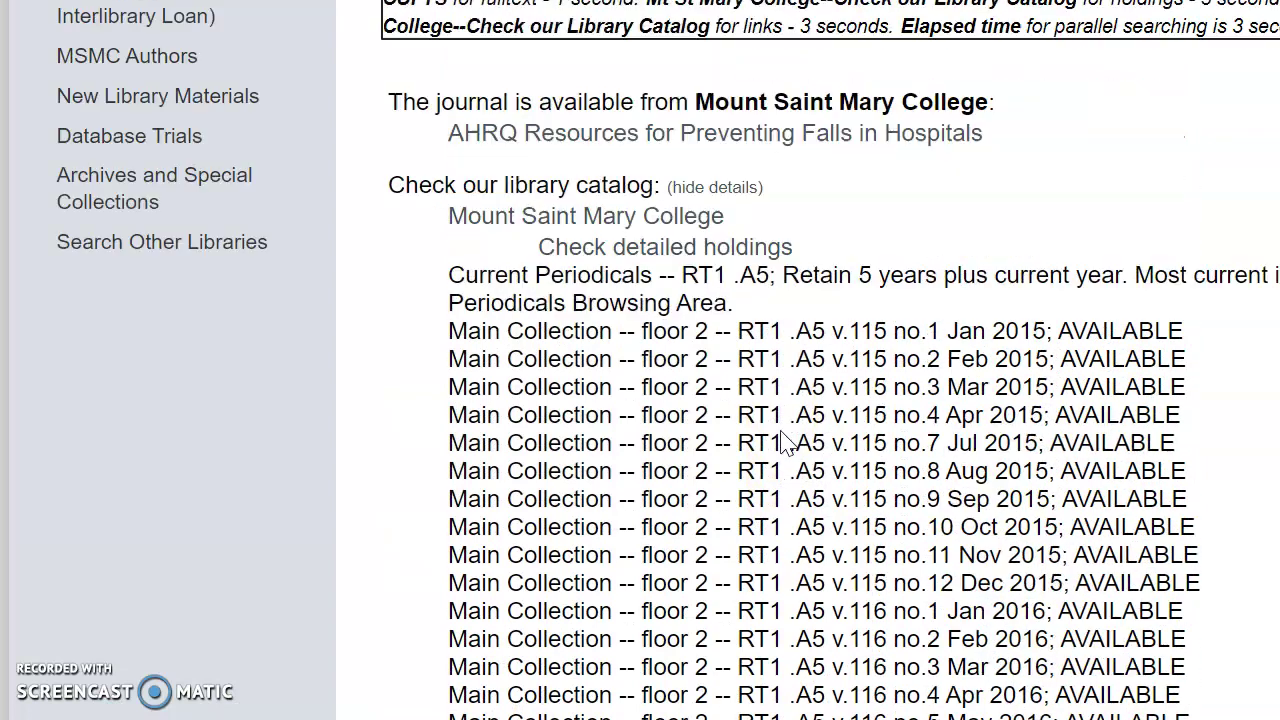
scroll(785, 440, "up", 3)
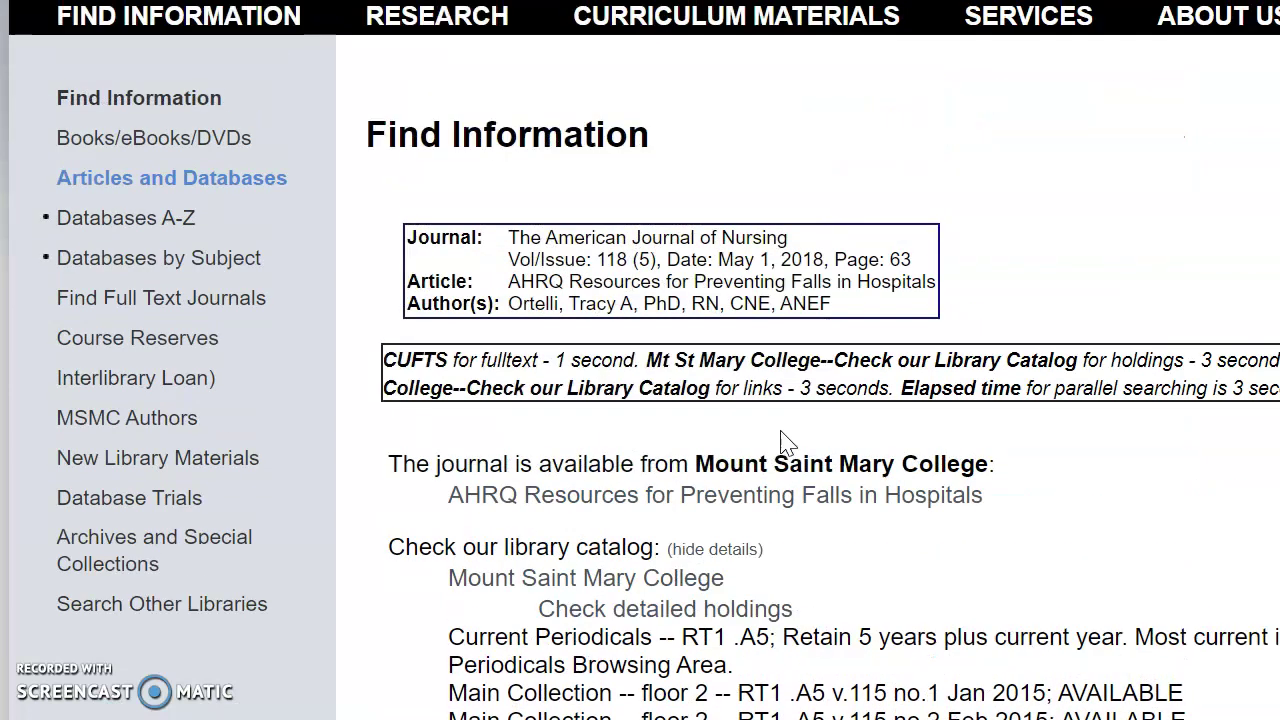
Open the journal's catalog record and map the Jan 2015 issue's second-floor shelf location
left_click(694, 494)
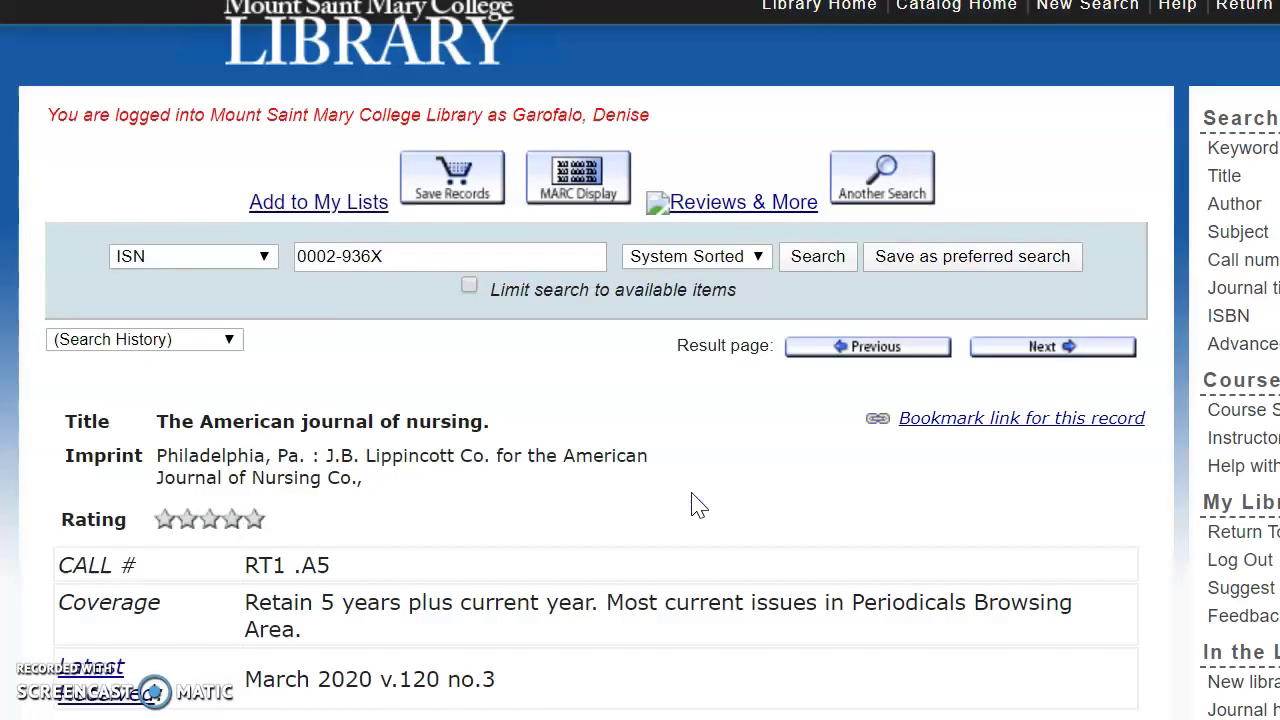
scroll(695, 490, "down", 2)
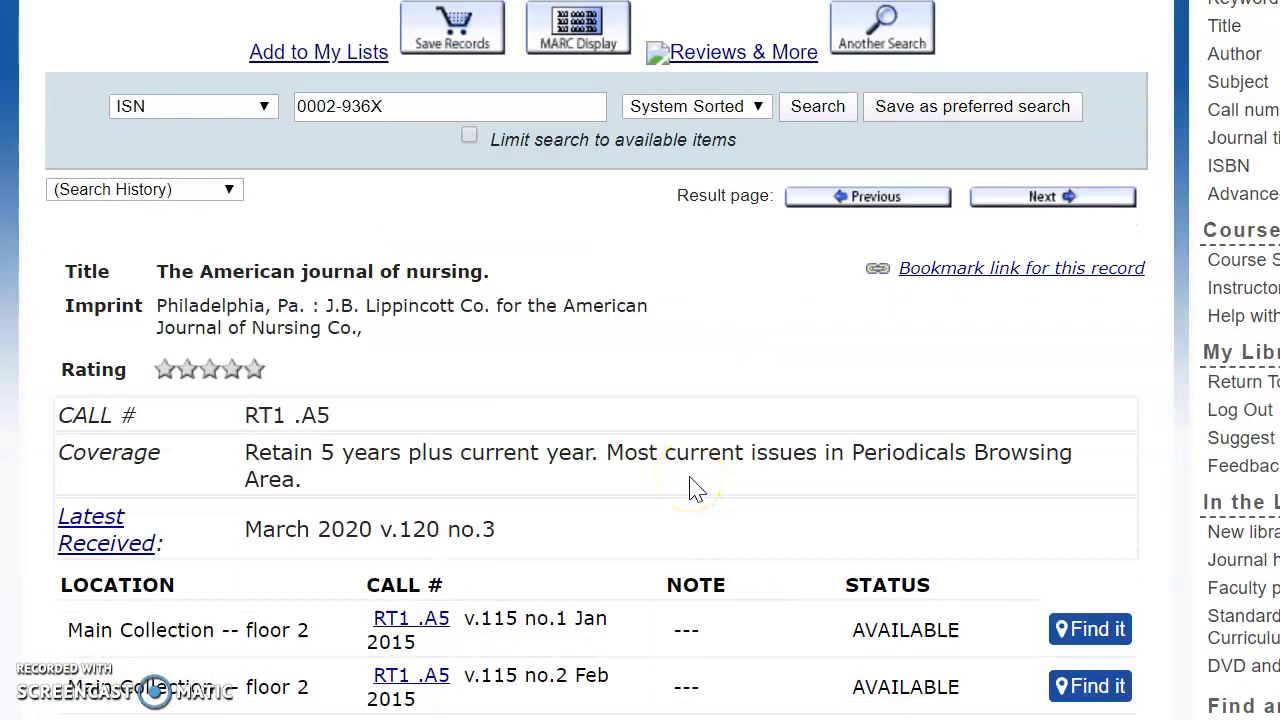
scroll(697, 490, "down", 2)
left_click(1097, 482)
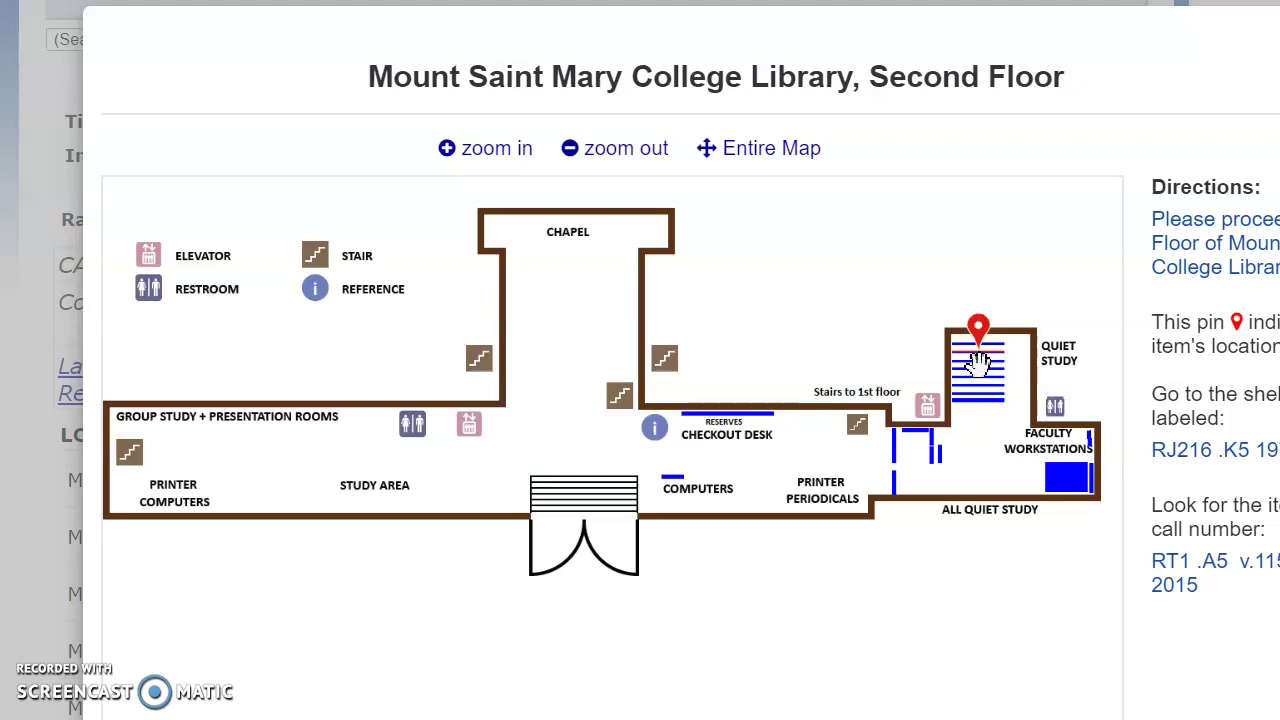
left_click(848, 540)
left_click(822, 488)
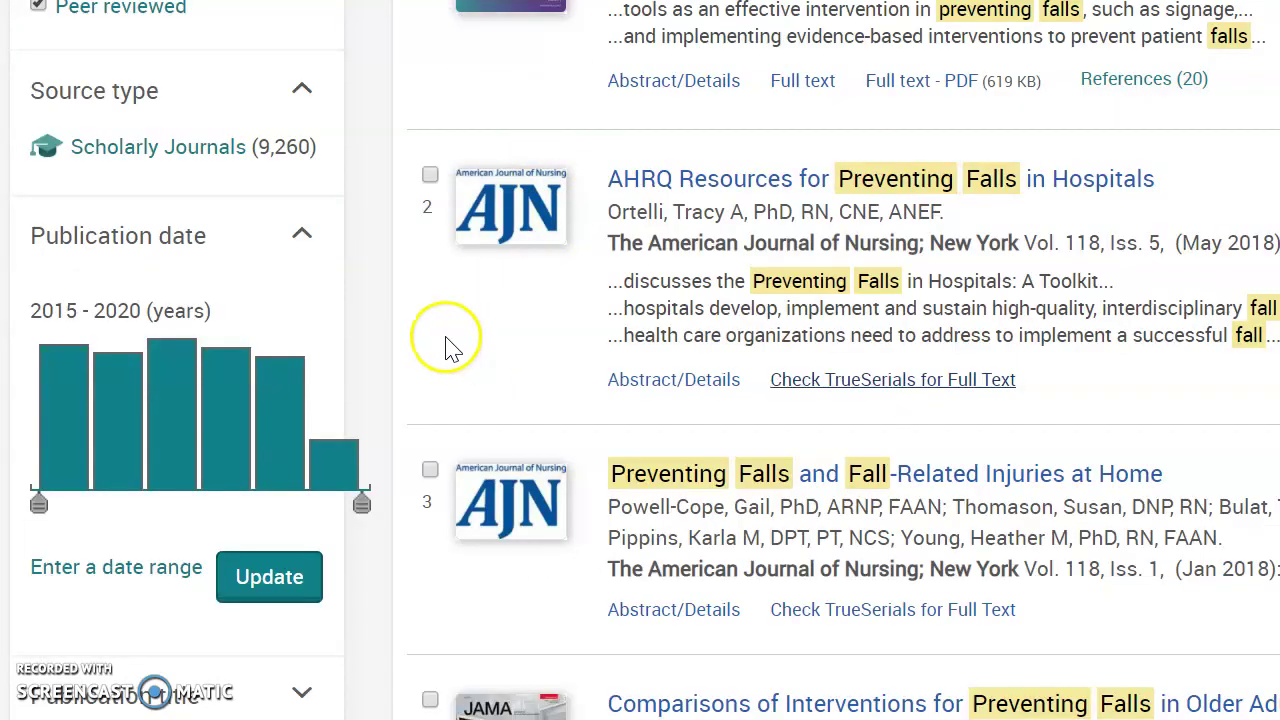
scroll(420, 340, "up", 2)
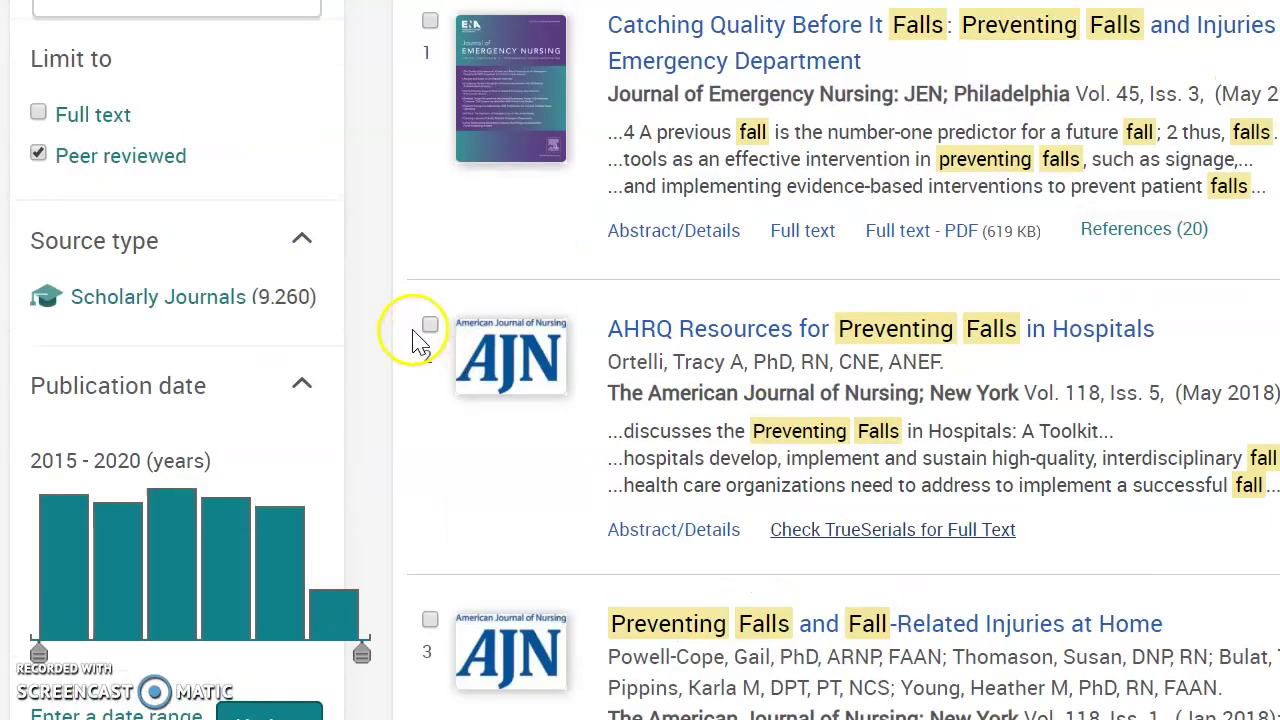
scroll(420, 340, "up", 5)
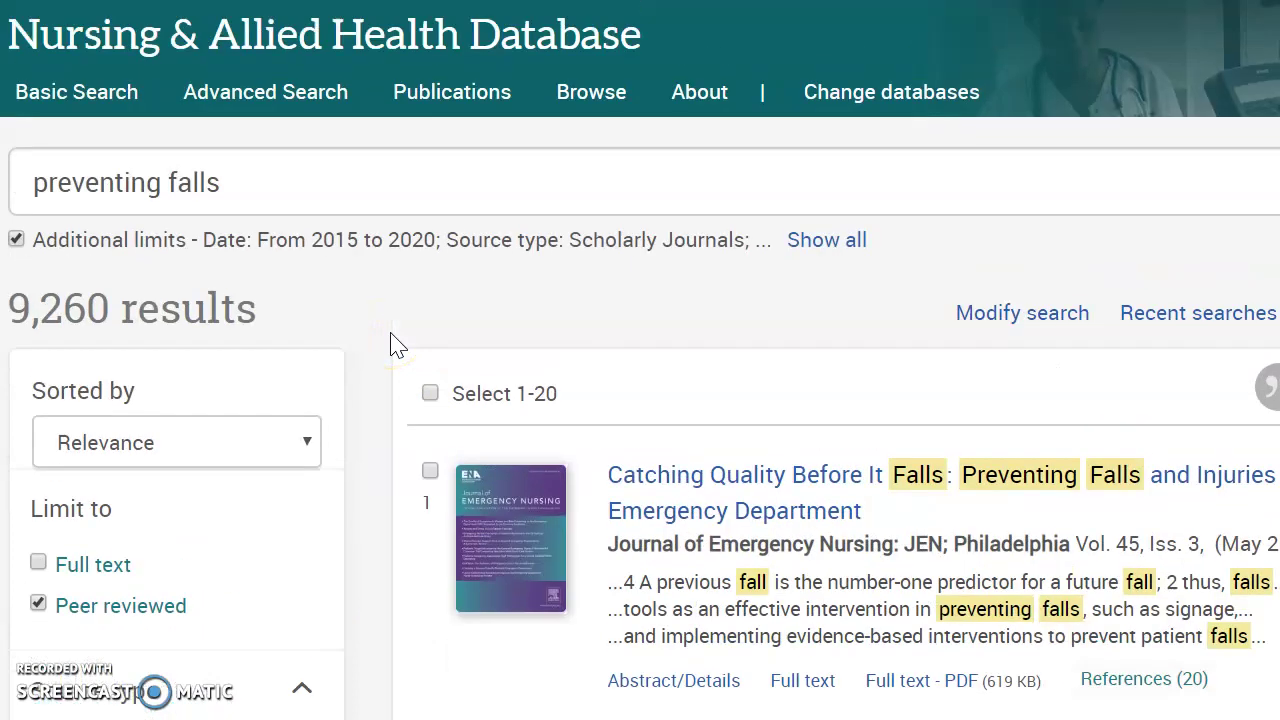